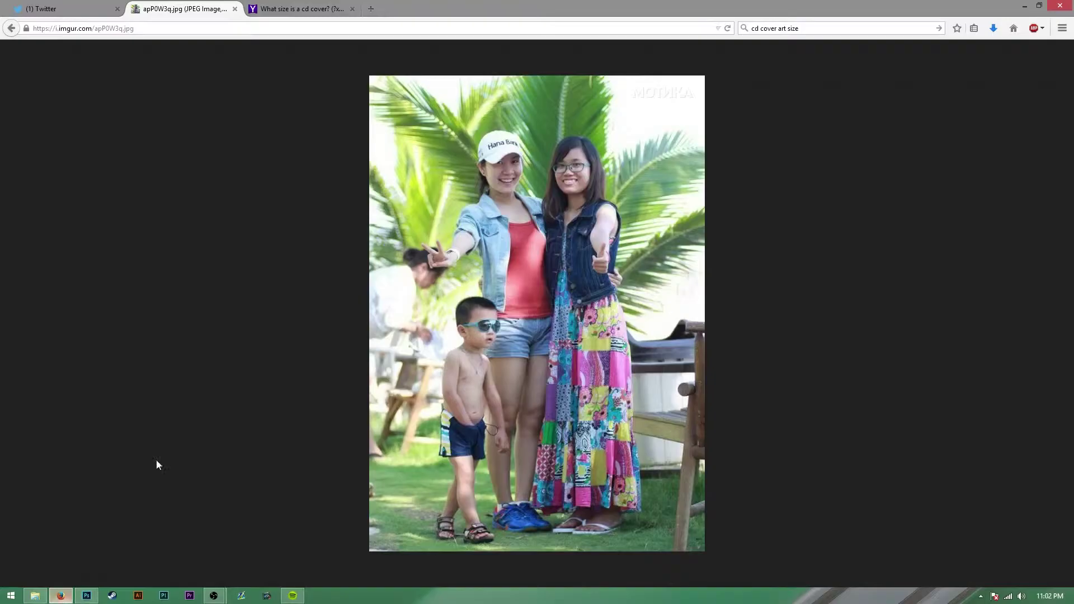
Open the context menu on the imgur photo of the boy with two women
right_click(558, 304)
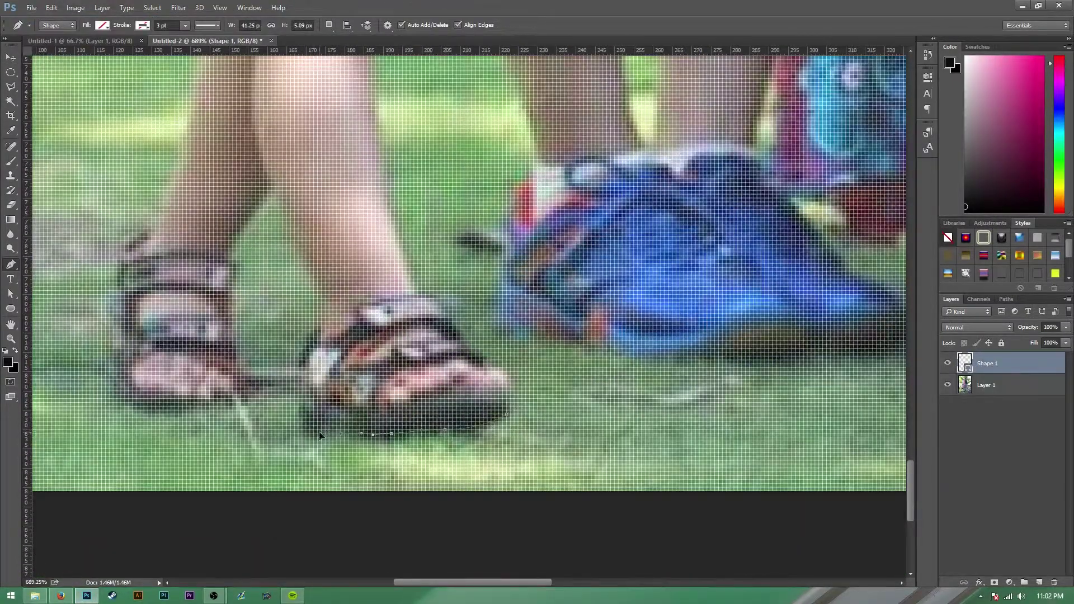
Trace the pen outline from the boy's sandal up his leg and along the shorts
scroll(299, 407, up, 3)
click(334, 305)
scroll(291, 294, up, 3)
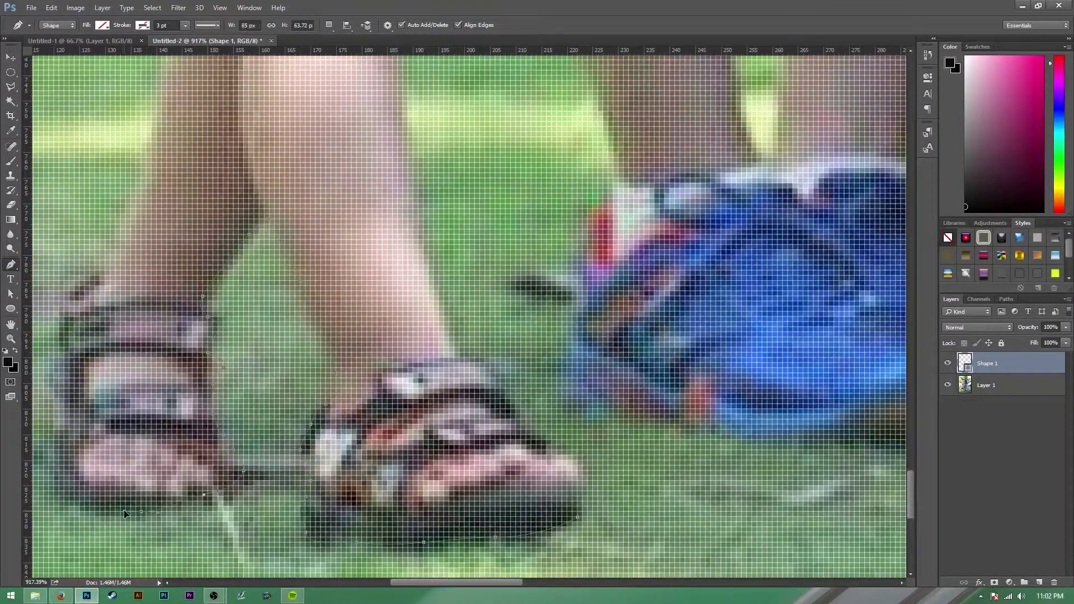
scroll(302, 300, up, 3)
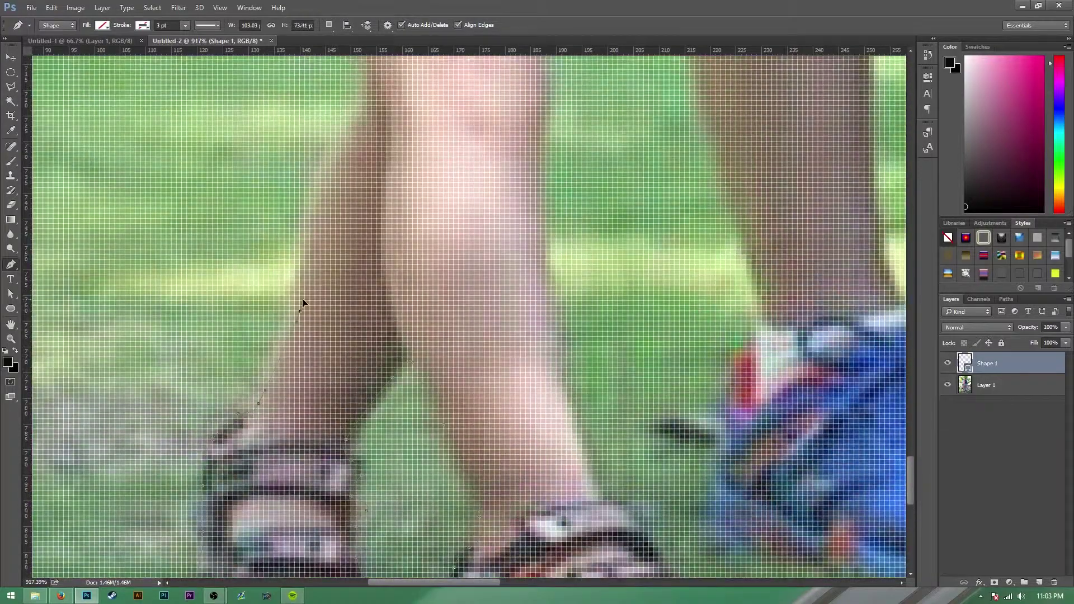
scroll(302, 300, up, 3)
click(320, 283)
scroll(343, 247, up, 3)
click(376, 267)
scroll(356, 235, up, 1)
scroll(222, 270, up, 3)
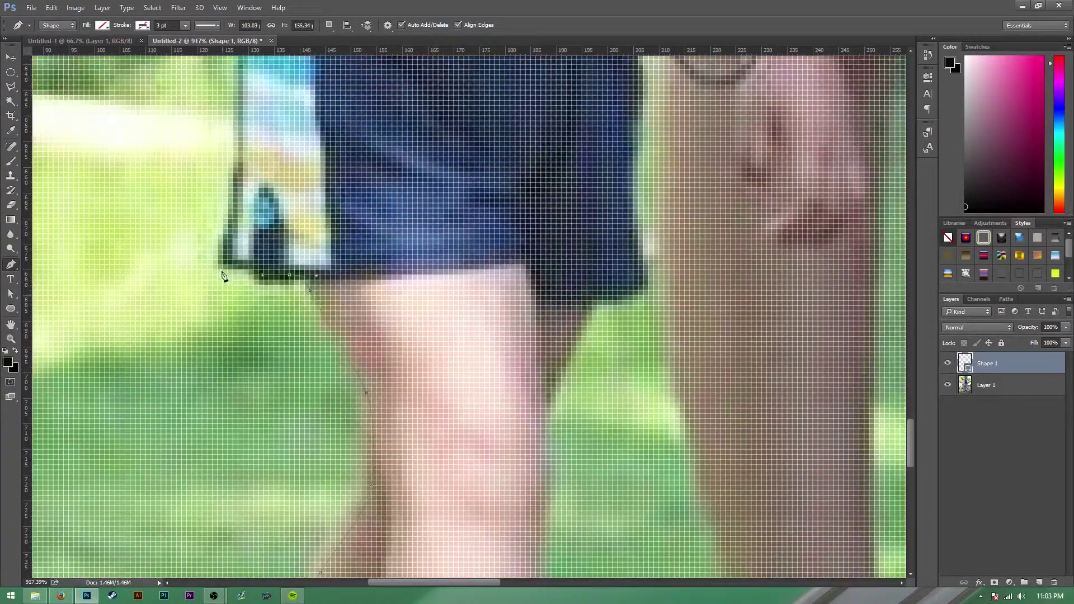
scroll(242, 328, up, 3)
click(242, 328)
scroll(244, 302, up, 3)
drag(244, 302, 236, 292)
scroll(233, 292, up, 3)
click(242, 332)
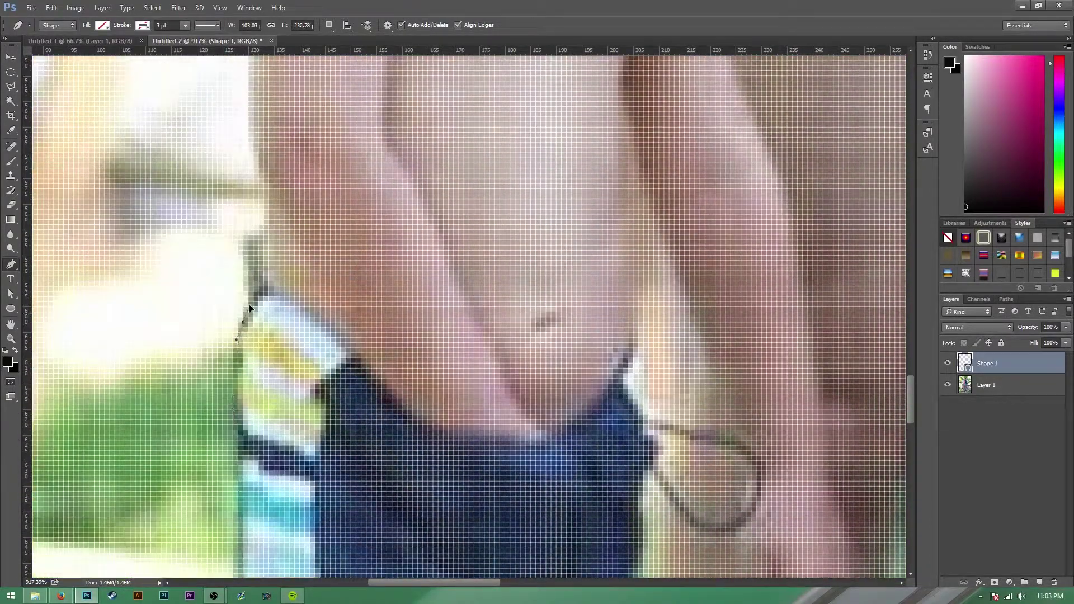
scroll(243, 331, up, 3)
scroll(257, 343, up, 3)
scroll(257, 307, up, 2)
Continue the outline along the shoulder and over the top of the boy's head
click(264, 252)
scroll(264, 251, up, 3)
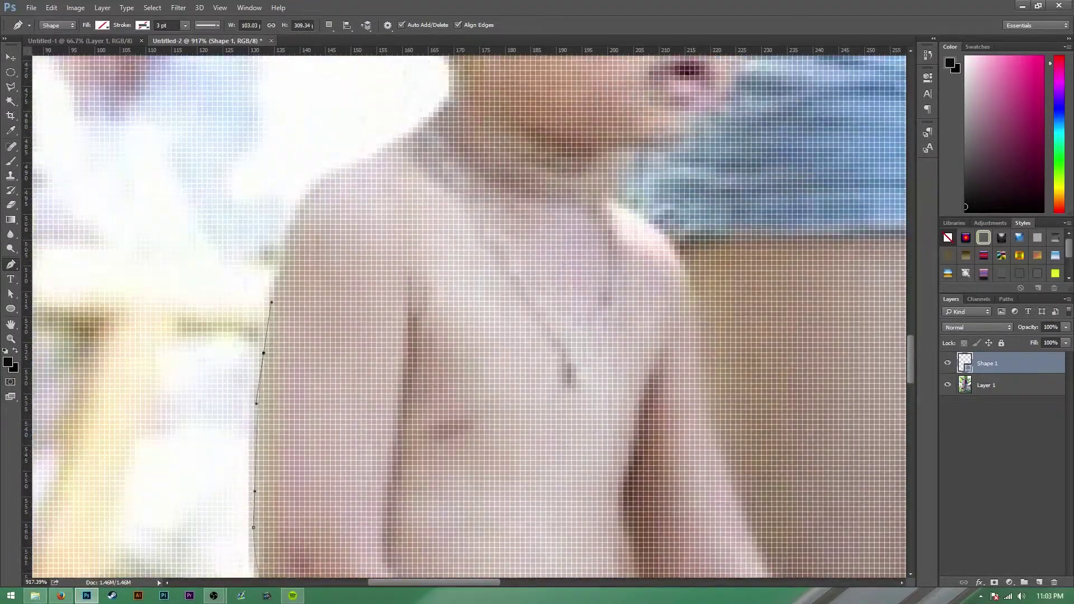
scroll(291, 263, up, 2)
click(305, 273)
drag(366, 238, 383, 233)
scroll(383, 233, up, 3)
scroll(411, 232, up, 3)
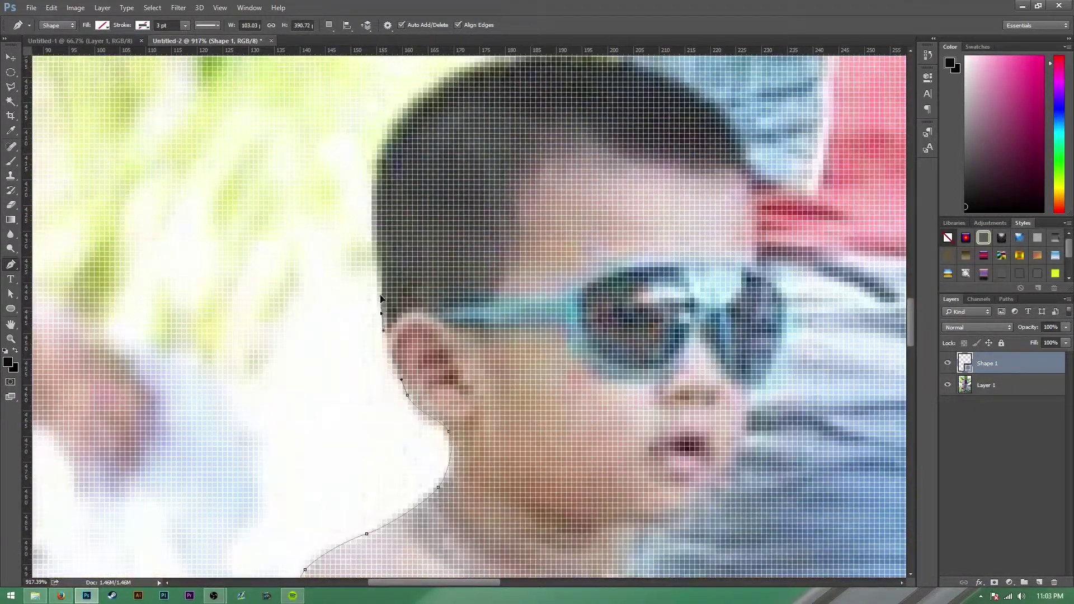
scroll(378, 300, up, 3)
click(367, 319)
scroll(367, 318, up, 2)
click(653, 302)
click(671, 325)
Trace down past the sunglasses, along the arm and torso to the shorts
scroll(615, 336, right, 3)
scroll(566, 347, down, 1)
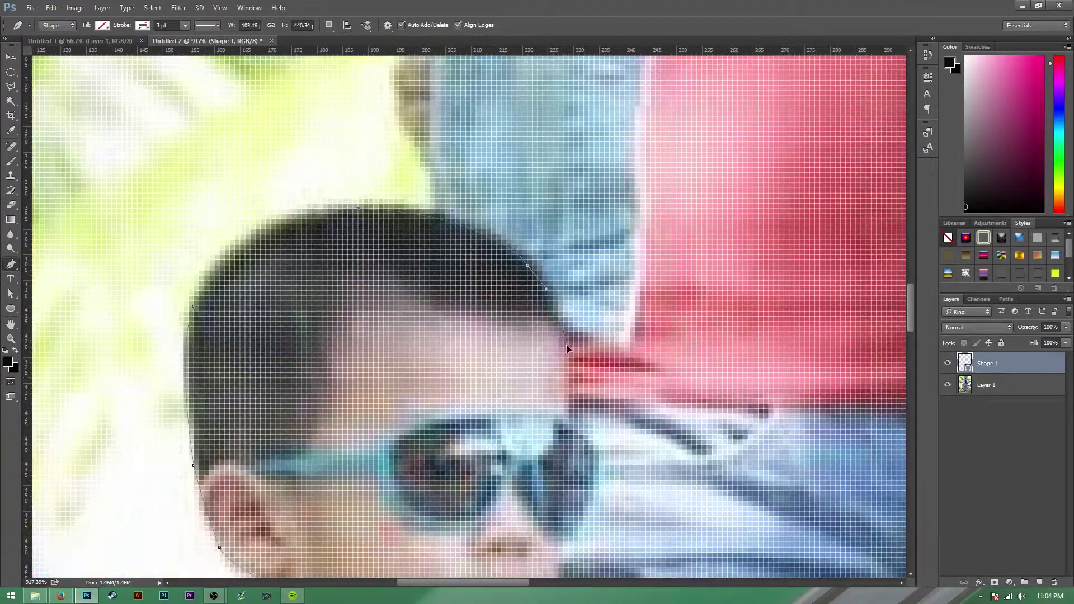
scroll(582, 434, down, 1)
click(599, 411)
click(578, 467)
drag(558, 494, 559, 502)
scroll(558, 502, down, 2)
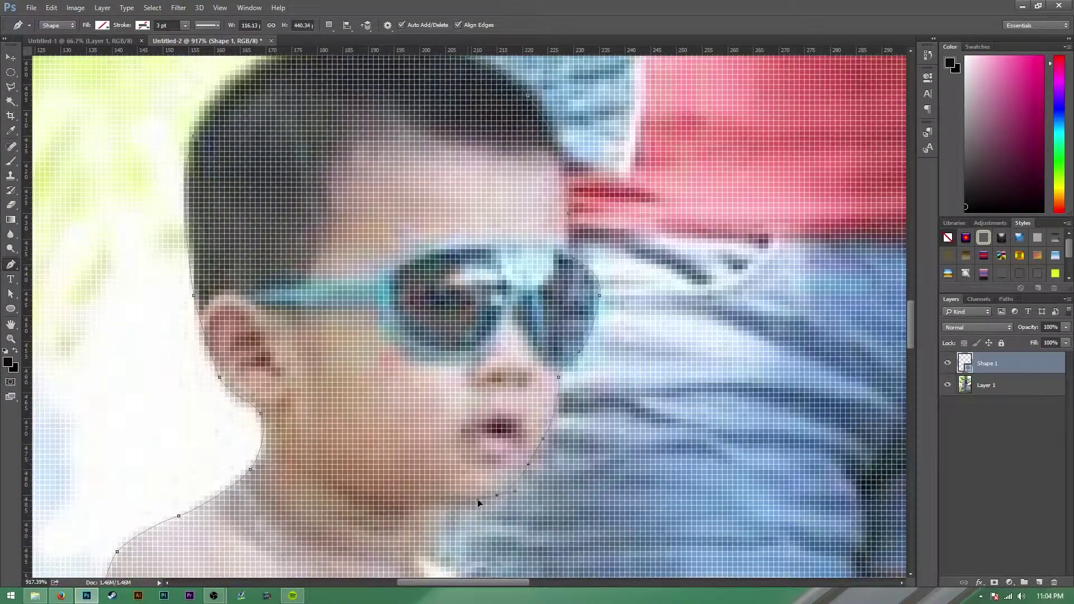
scroll(478, 503, down, 3)
scroll(426, 509, down, 3)
scroll(487, 439, down, 3)
scroll(511, 372, down, 3)
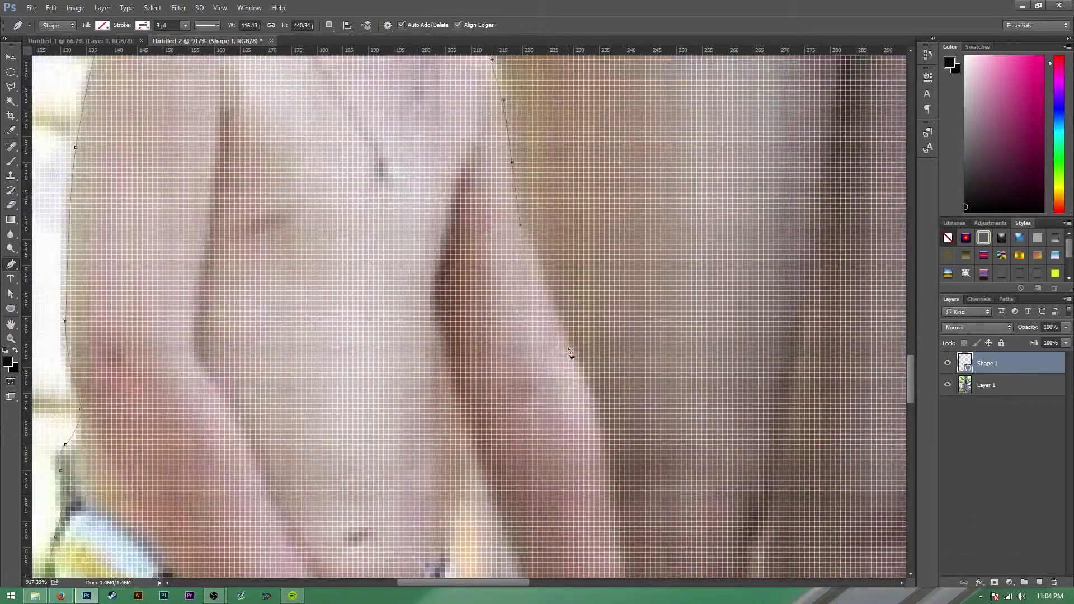
click(568, 343)
scroll(576, 347, down, 3)
click(604, 325)
scroll(616, 352, down, 3)
scroll(631, 337, down, 2)
click(640, 282)
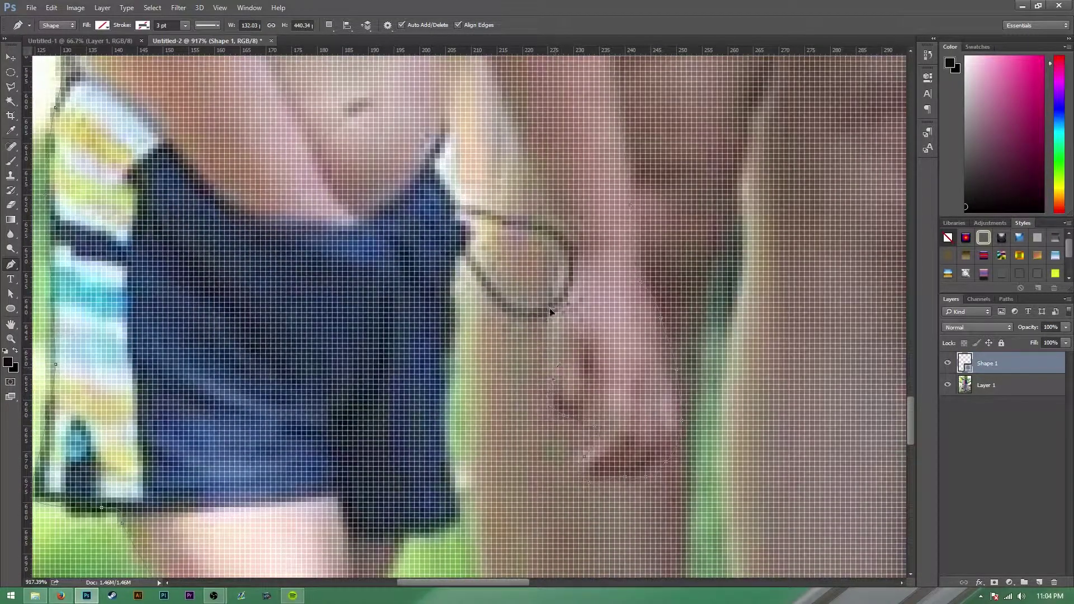
Finish the outline down the inner leg and around the sandal
click(457, 264)
scroll(457, 279, down, 2)
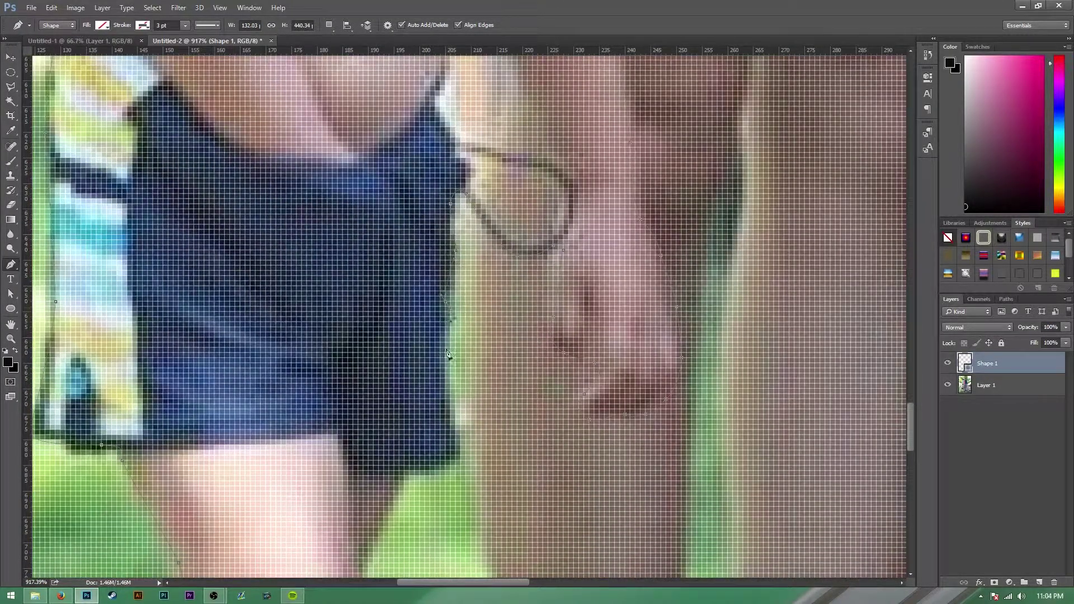
click(401, 482)
scroll(391, 448, down, 4)
click(375, 309)
click(363, 355)
scroll(363, 346, down, 2)
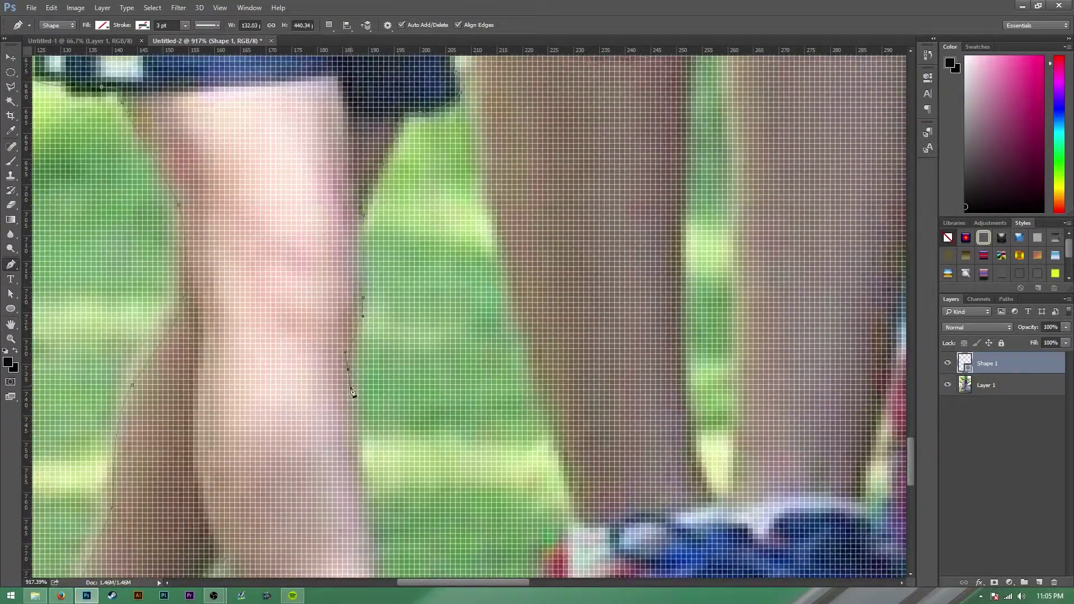
scroll(351, 390, down, 5)
click(378, 308)
scroll(386, 325, down, 1)
click(404, 328)
click(452, 375)
scroll(453, 336, down, 1)
click(487, 350)
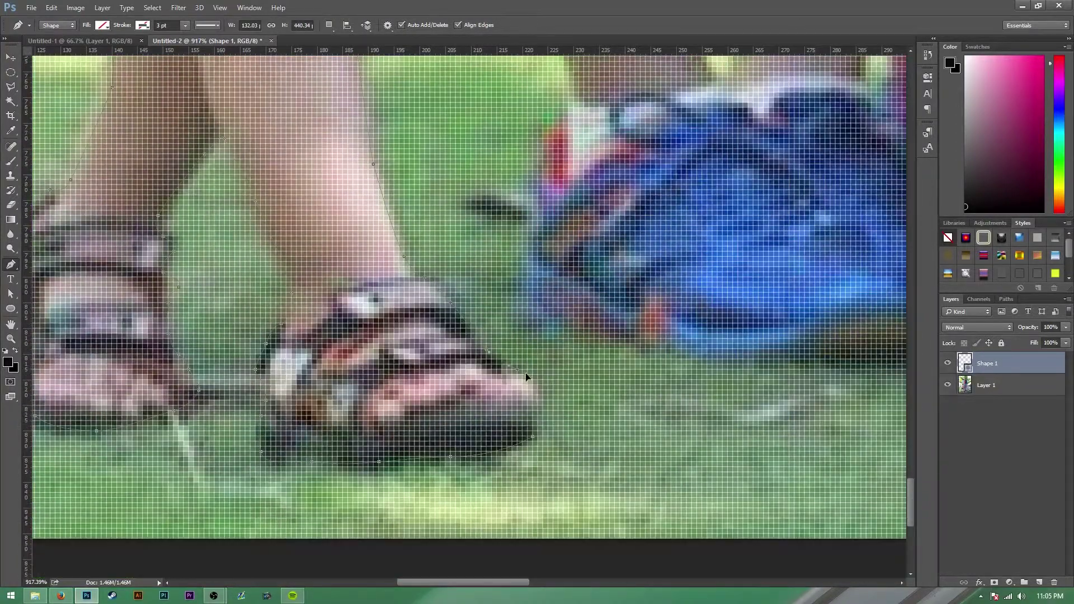
key(a)
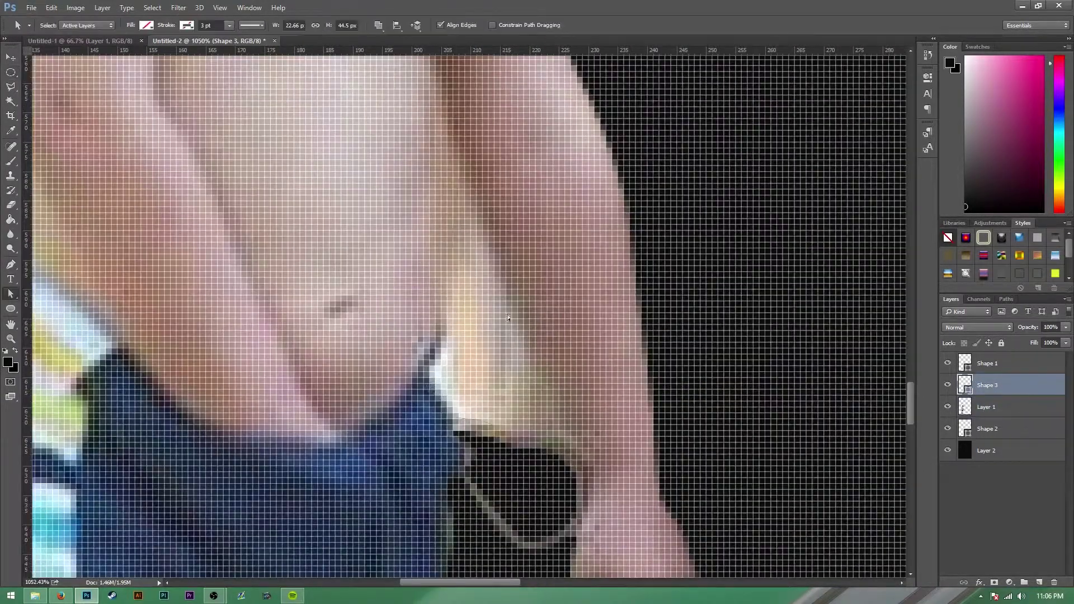
Load Shape 3 as a selection on the boy's photo layer, narrowed to the arm gap
ctrl+click(964, 381)
click(995, 408)
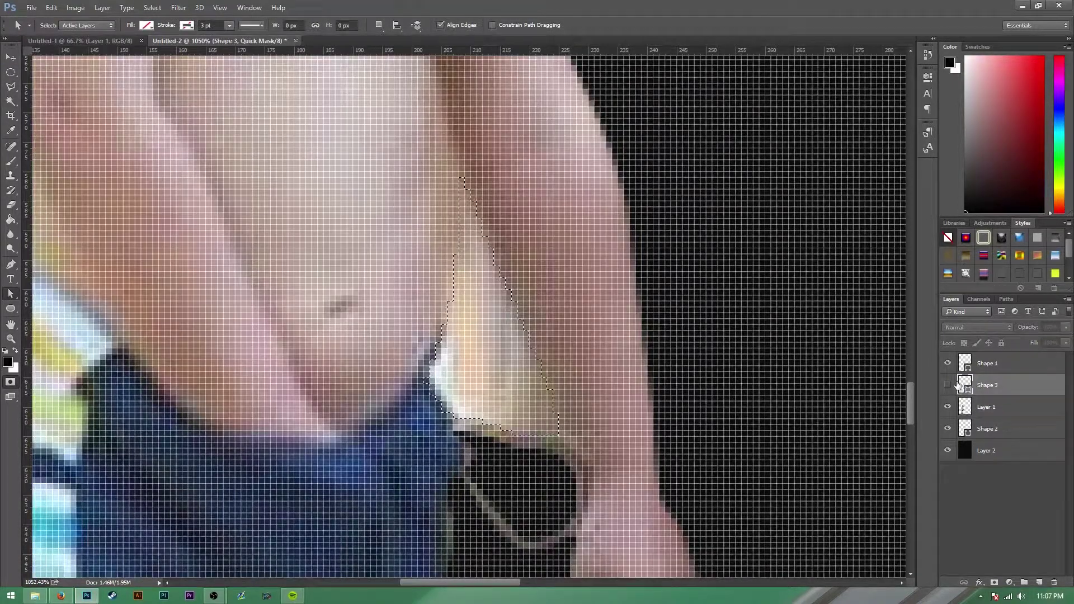
key(m)
key(v)
scroll(611, 259, down, 5)
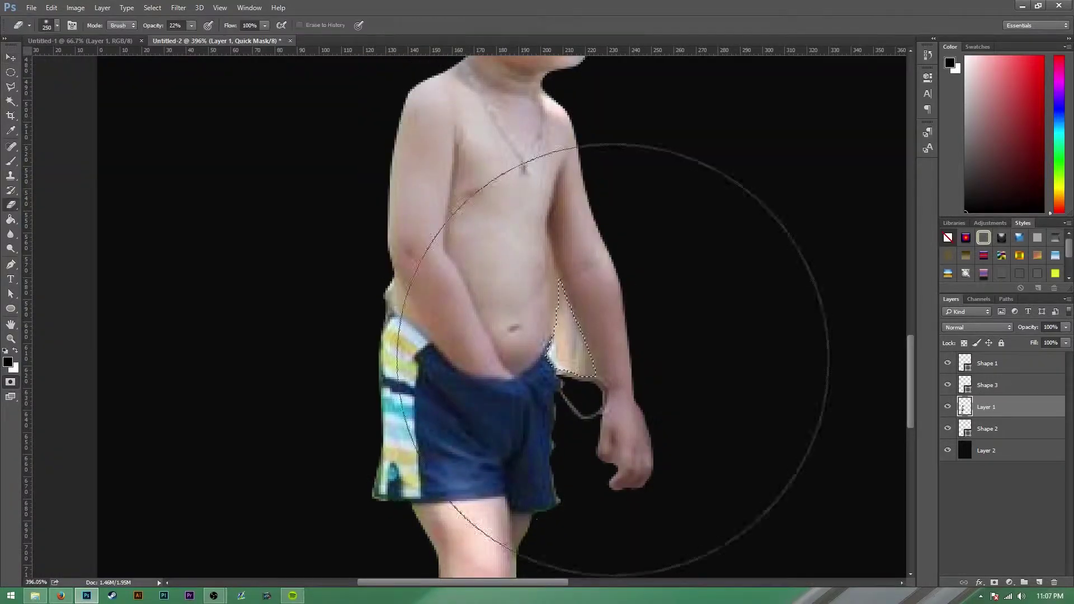
ctrl+alt+click(964, 407)
Start Save As under a new name, then dismiss the save window
key(ctrl+shift+s)
click(181, 27)
click(44, 207)
key(Escape)
Reopen the boy cut-out and copy his layers into a new clipboard-sized transparent document, nudged into place
click(60, 596)
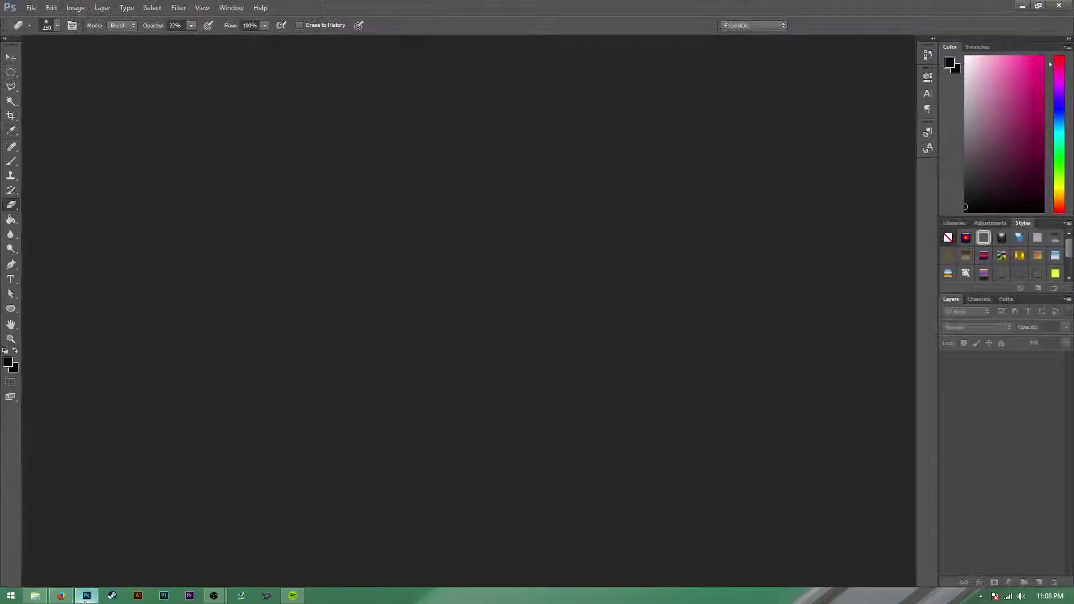
click(31, 8)
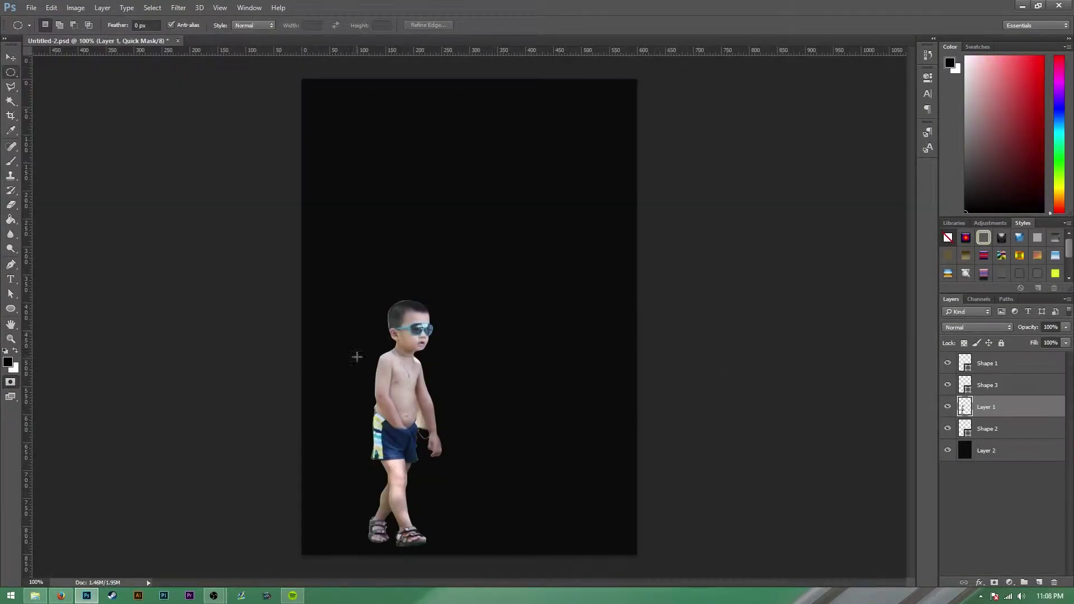
key(ctrl+n)
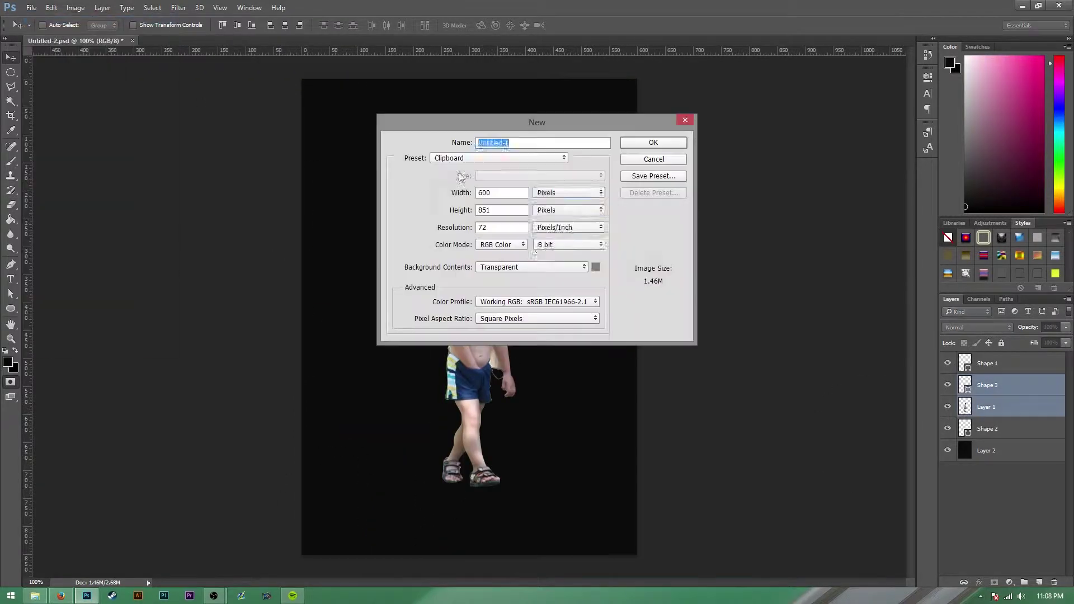
key(Return)
click(112, 41)
drag(351, 56, 837, 372)
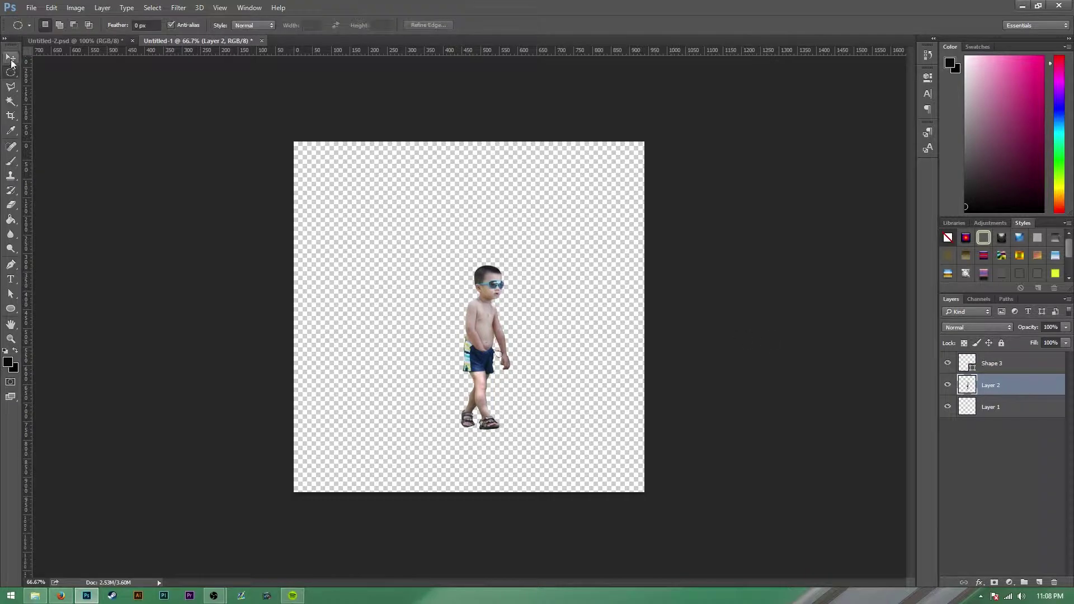
key(ctrl+t)
drag(473, 306, 479, 307)
key(Return)
Draw a white rectangle covering the whole canvas
right_click(10, 308)
click(50, 308)
drag(291, 140, 649, 494)
key(ctrl+BackSpace)
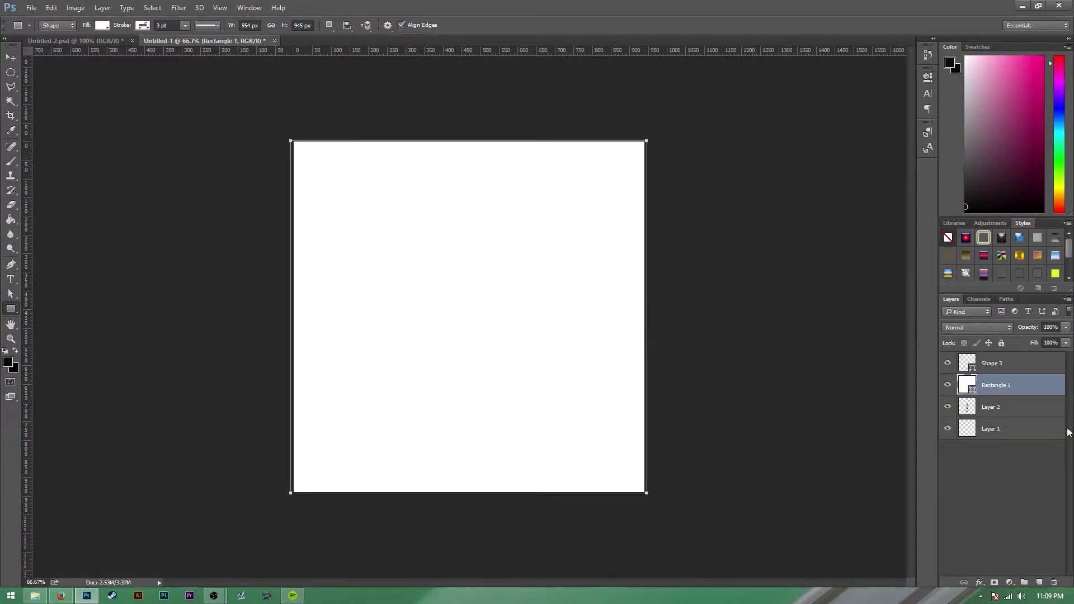
Give the background rectangle a radial gradient overlay at 150% scale
key(ctrl+bracketleft)
double_click(995, 407)
double_click(996, 411)
click(706, 317)
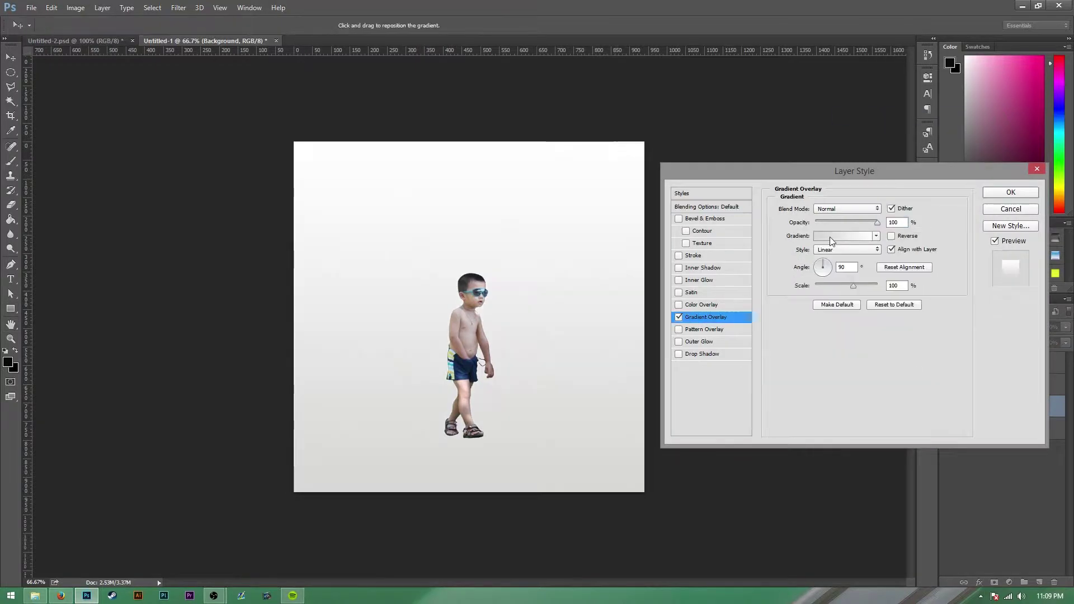
click(847, 249)
click(839, 259)
drag(847, 285, 862, 287)
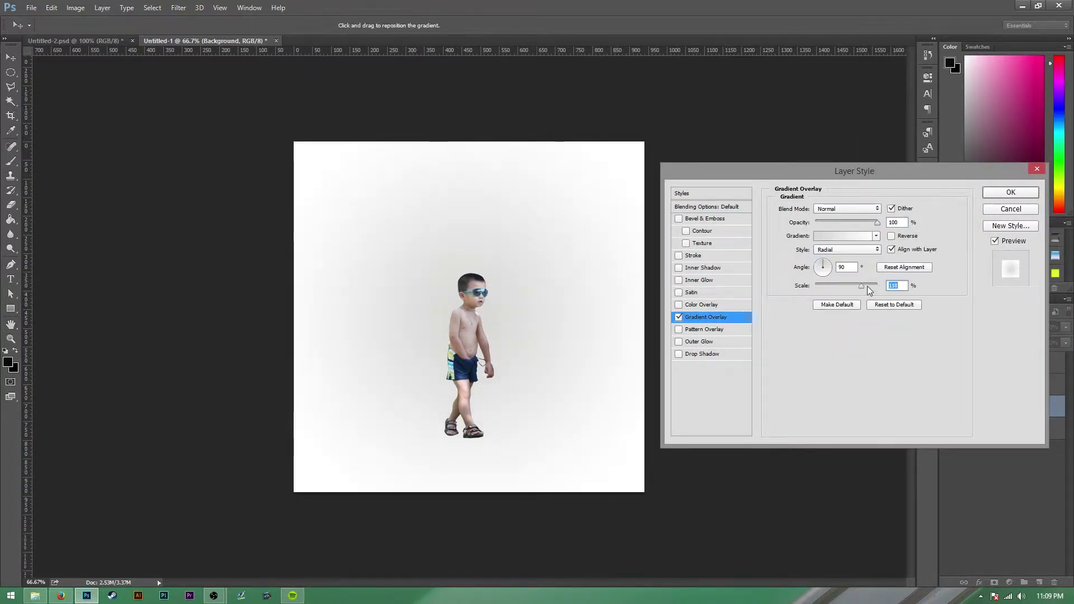
click(1010, 191)
Add the title 'GANGMAN Jr.' centred across the top of the cover
key(t)
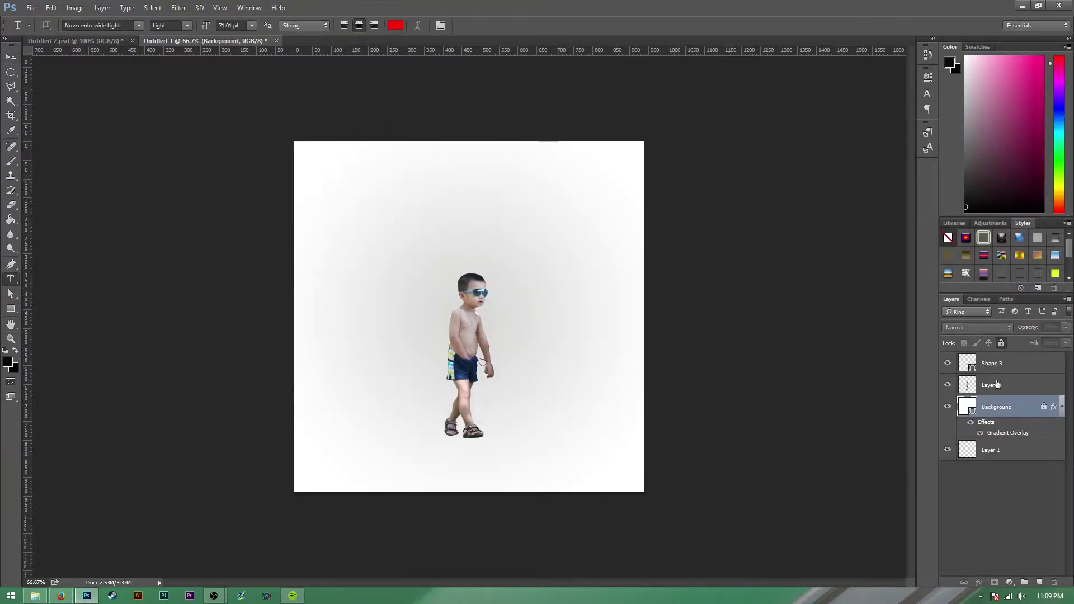
click(350, 182)
text(GANGMAN Jr.)
key(ctrl+Return)
key(v)
drag(395, 172, 430, 213)
Set the title in the Mesmerize UltraLight font
double_click(966, 407)
click(139, 26)
scroll(267, 202, up, 5)
click(231, 139)
click(395, 25)
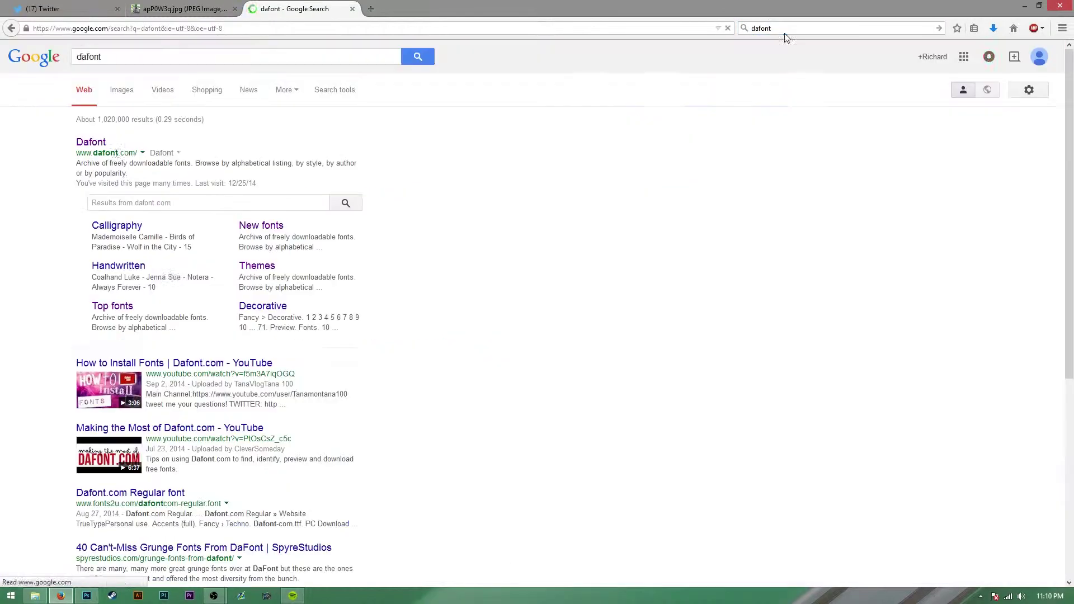
Find Chapaza in dafont's Serif category and install its font files
click(643, 185)
scroll(277, 479, down, 10)
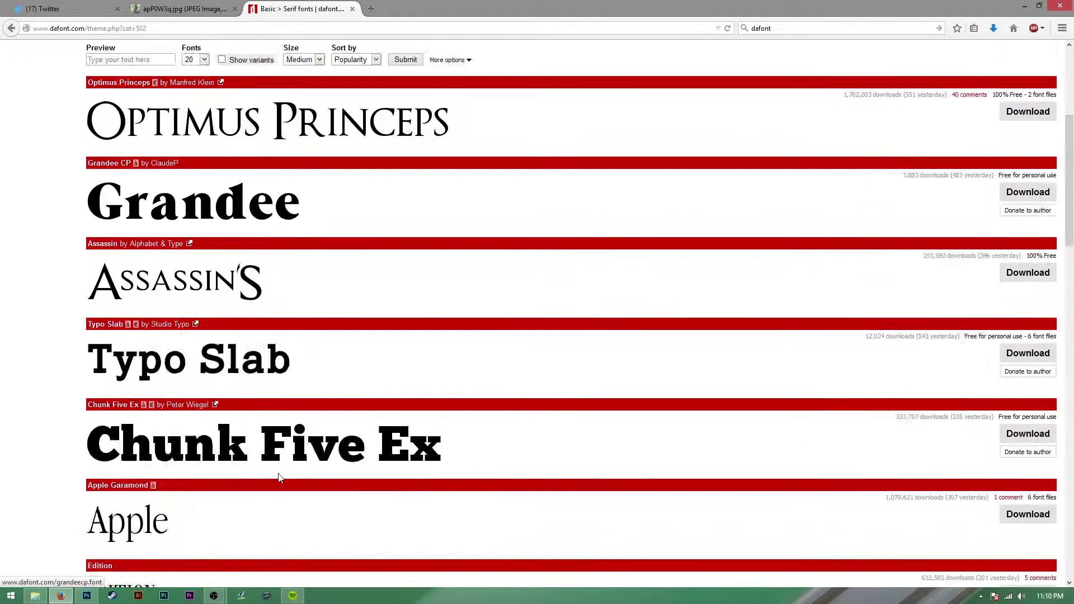
scroll(277, 479, down, 10)
scroll(279, 478, down, 3)
scroll(279, 478, down, 3)
click(167, 335)
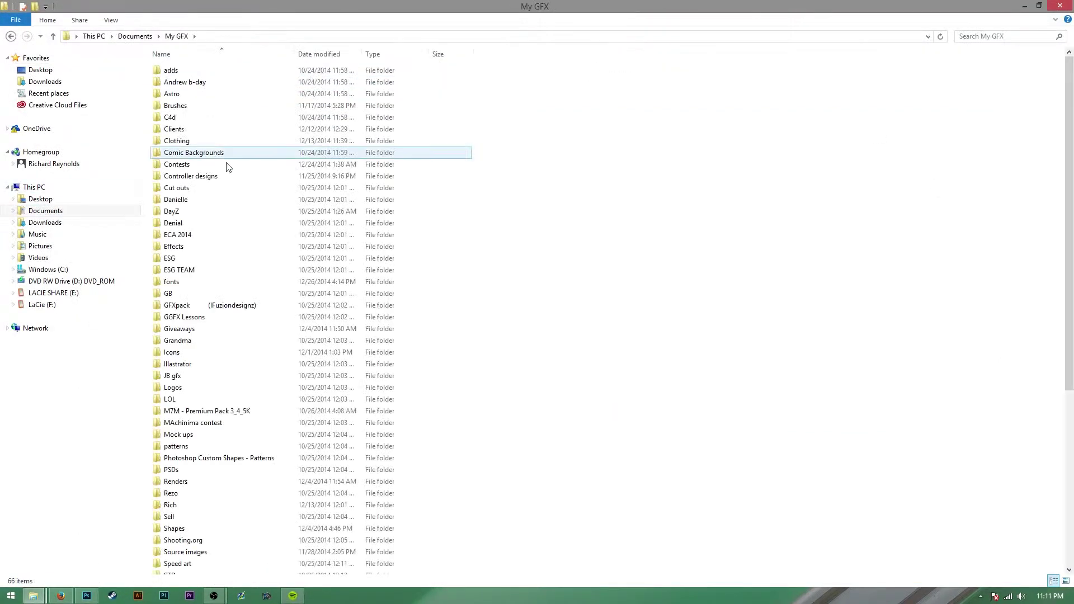
click(624, 304)
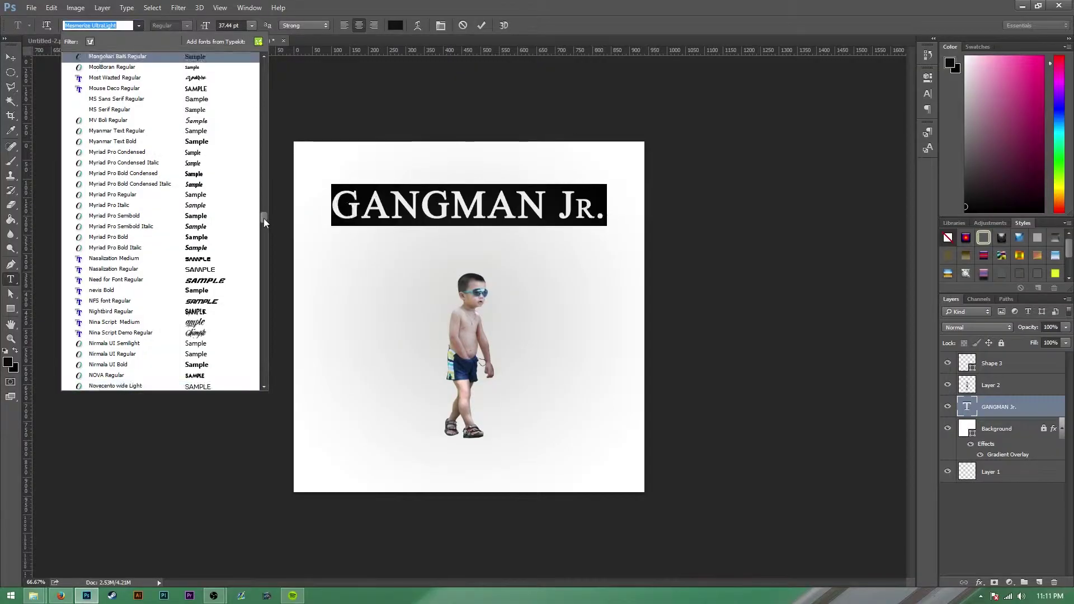
scroll(263, 218, down, 5)
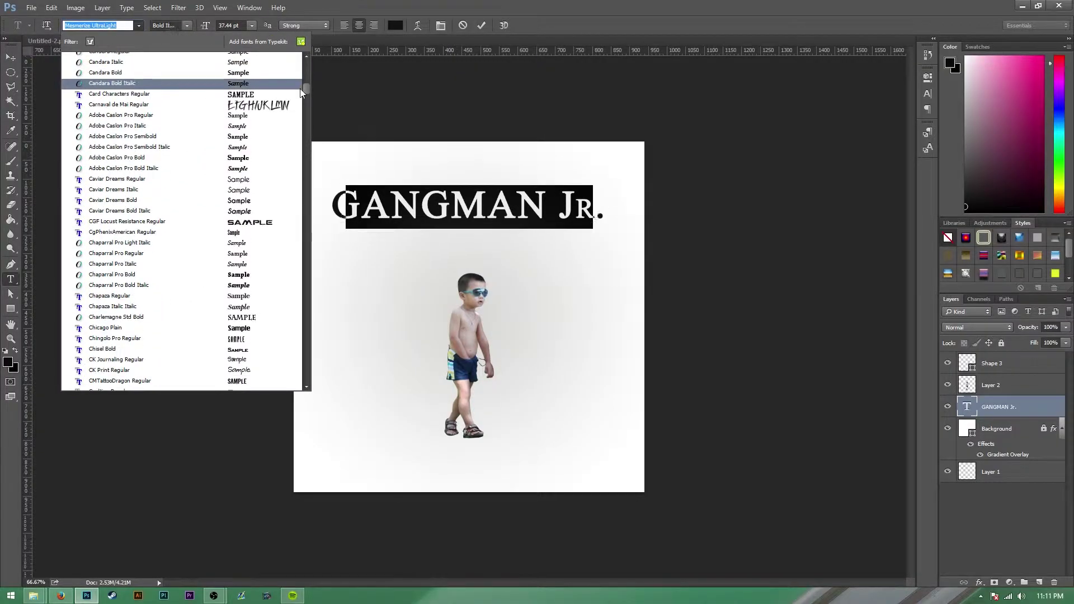
Set the title in Chapaza Bold and draw a black underline beneath GANGMAN
click(230, 296)
key(ctrl+Return)
key(p)
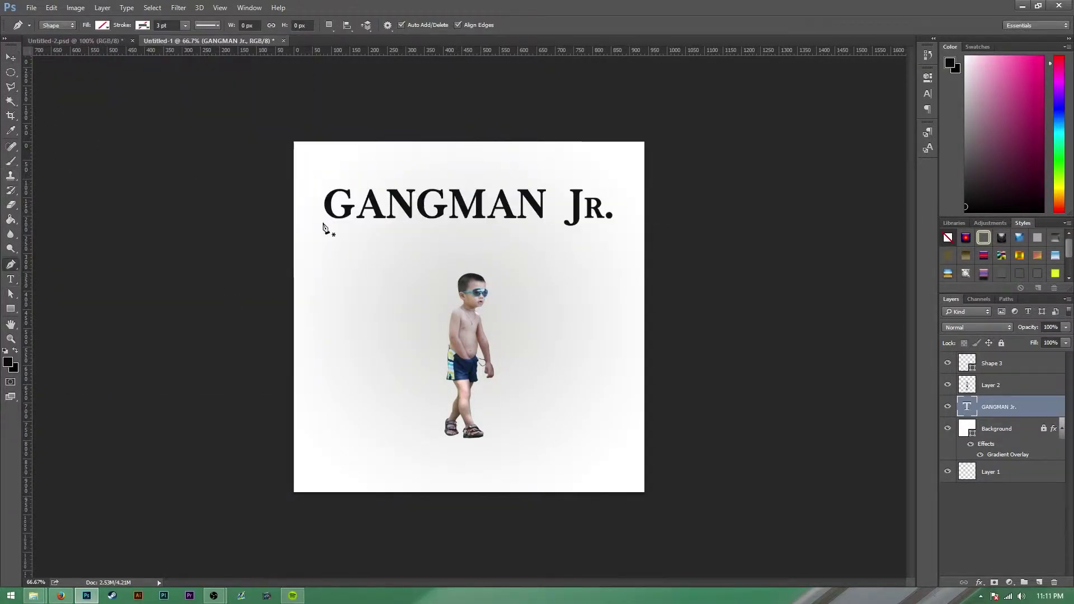
click(328, 223)
click(552, 225)
click(142, 25)
click(90, 84)
key(Return)
key(v)
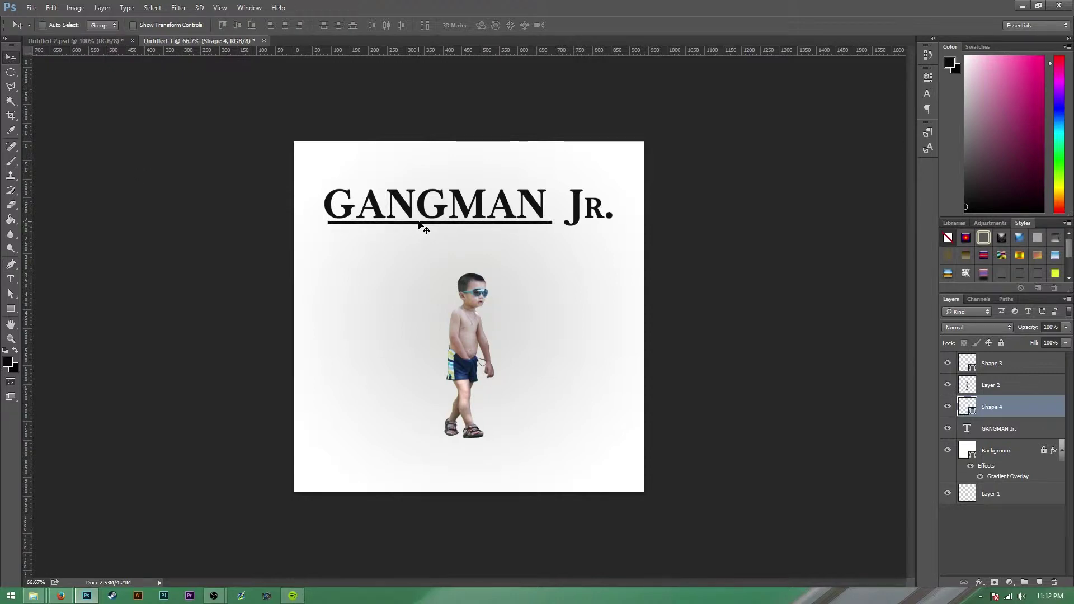
Shift the title and underline slightly up and to the left
key(a)
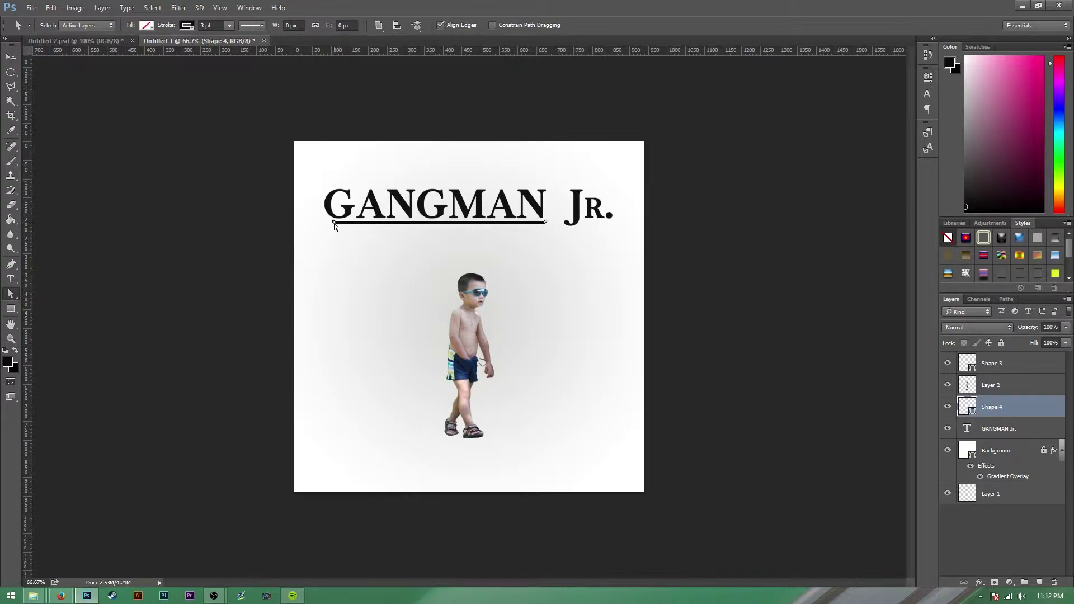
click(1001, 385)
key(v)
drag(402, 331, 391, 326)
scroll(402, 327, up, 1)
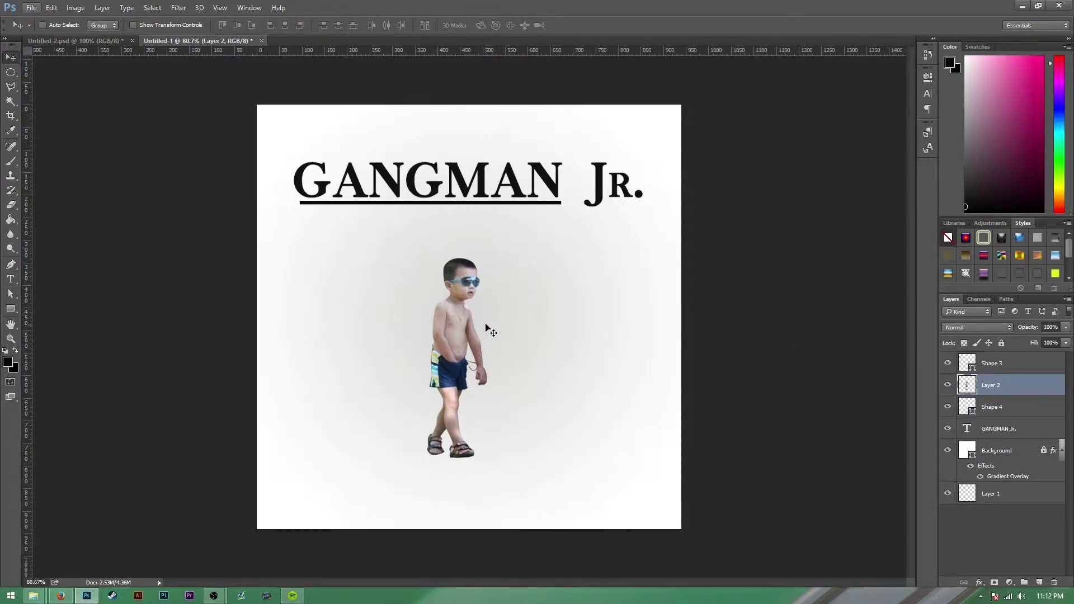
Group the underline and title text layers together as Group 1
click(996, 407)
ctrl+click(994, 425)
right_click(993, 425)
key(Escape)
key(ctrl+g)
double_click(988, 403)
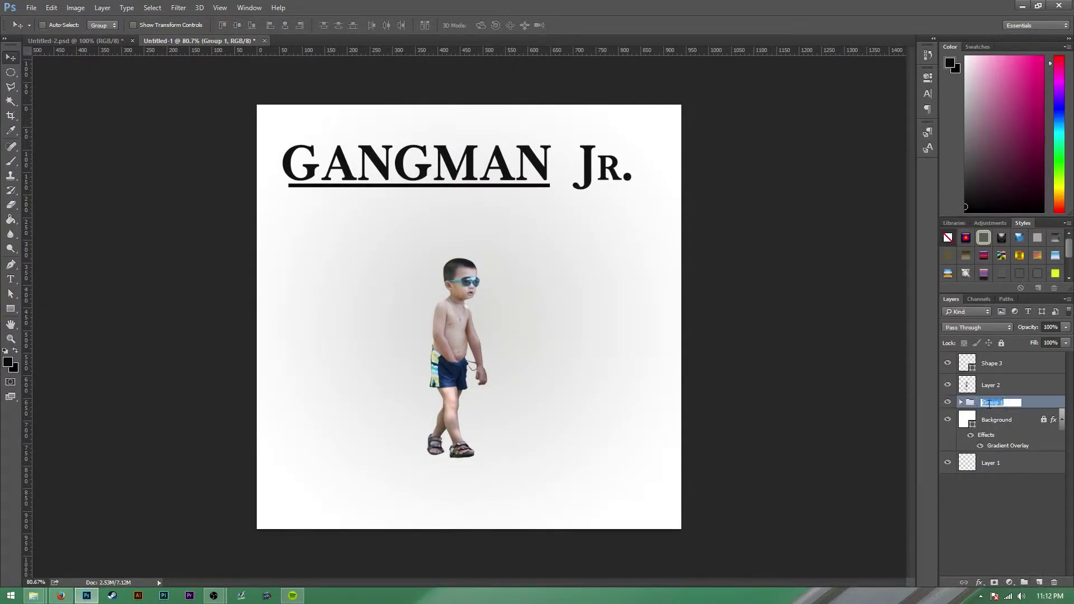
Browse to the Textures folder and its paper textures subfolder in Explorer
click(33, 595)
double_click(173, 82)
double_click(226, 501)
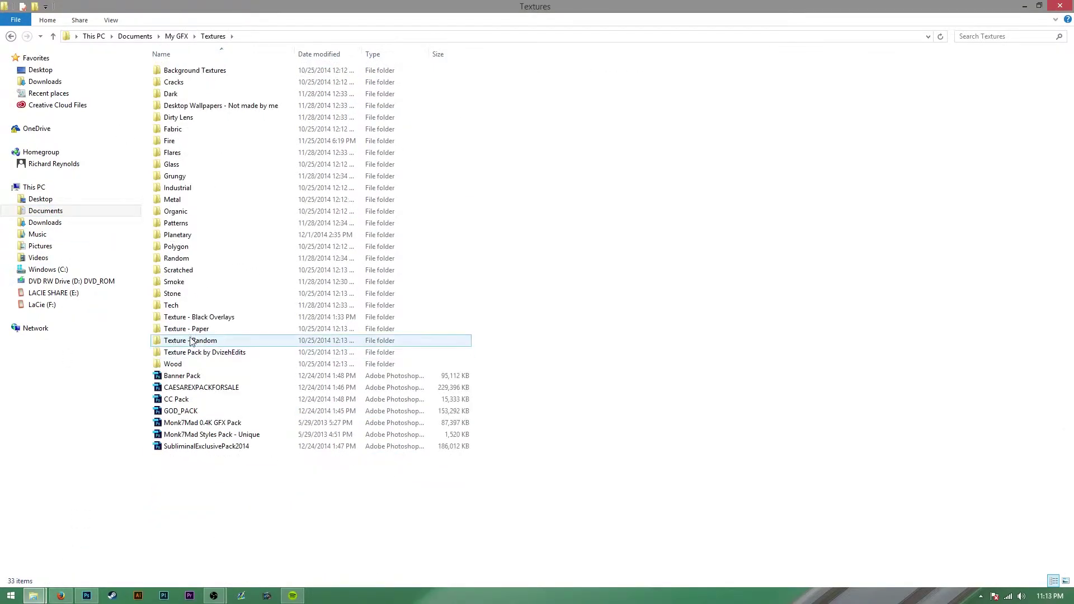
Bring the Old Texture paper image into the cover and stretch it across the whole canvas
double_click(196, 340)
click(645, 568)
key(alt+F4)
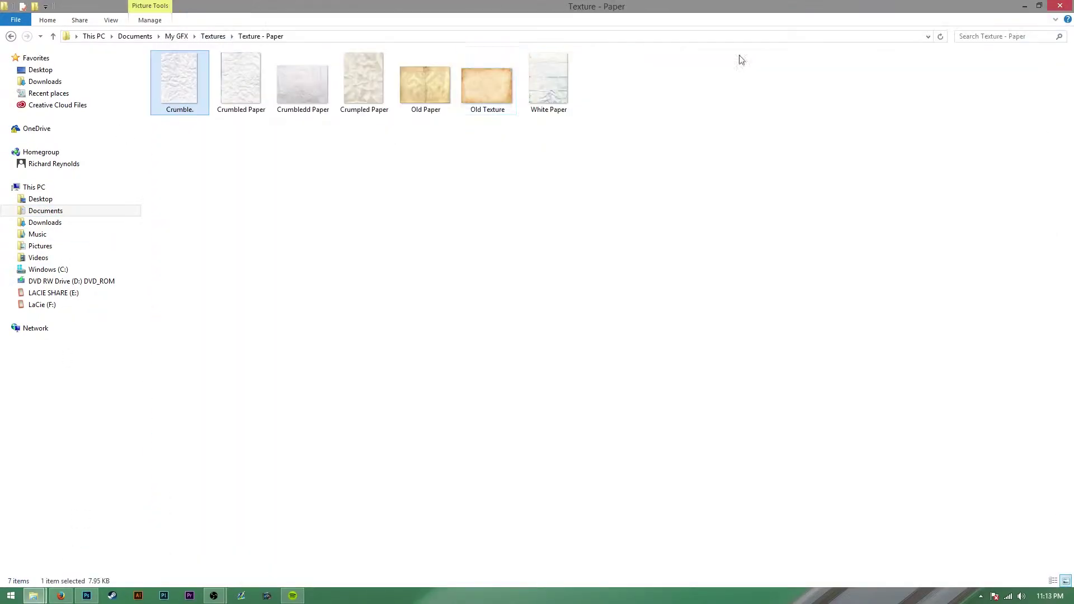
drag(177, 578, 470, 353)
drag(343, 355, 216, 358)
drag(216, 492, 257, 528)
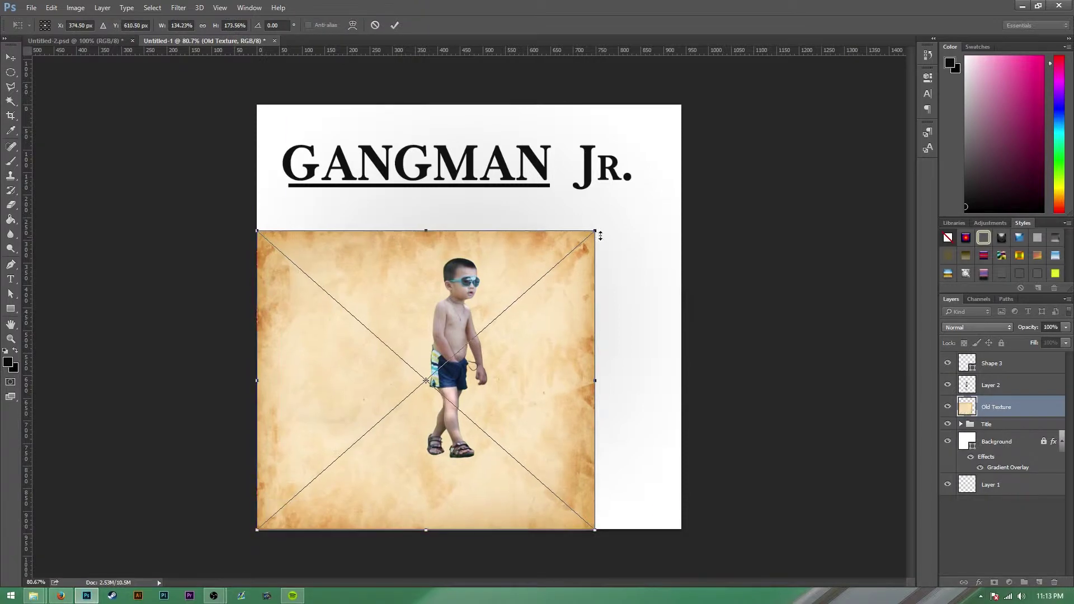
drag(595, 233, 683, 103)
Give the texture Luminosity blend at 44% opacity, placed below the Title group
key(Return)
click(977, 327)
click(972, 361)
key(Down)
key(Down)
key(Down)
key(Down)
key(Down)
drag(988, 411, 1003, 436)
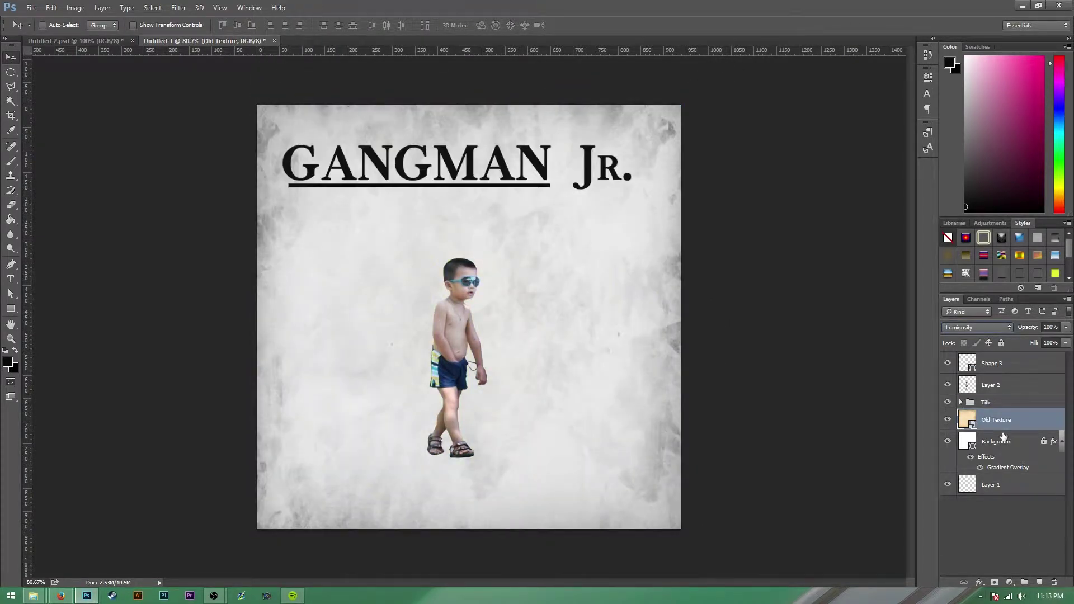
text(44)
key(Return)
Select the boy's layer and nudge him up slightly
ctrl+click(453, 326)
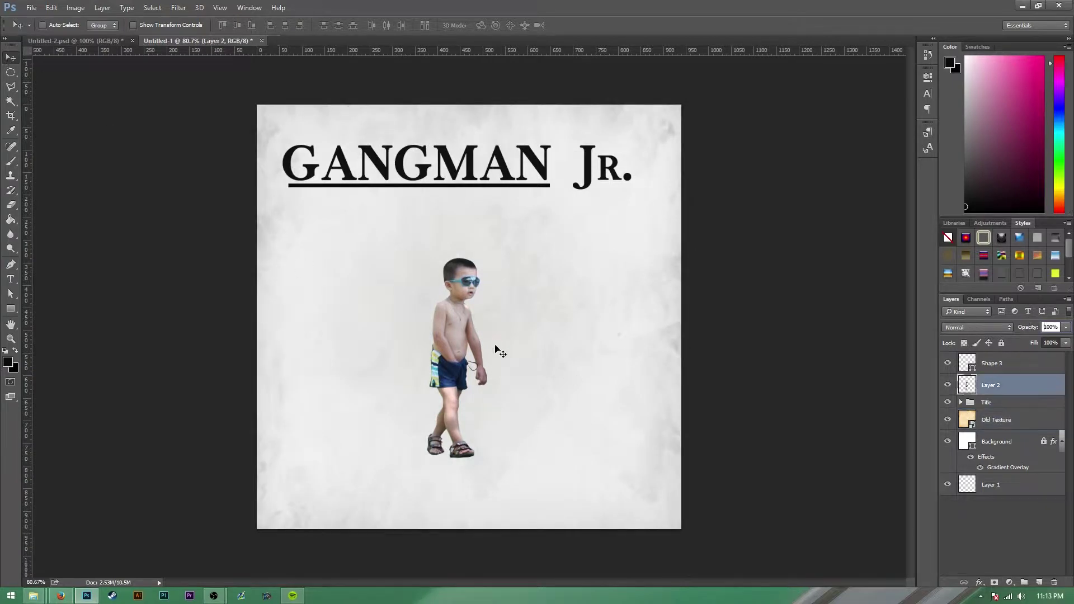
drag(482, 342, 482, 331)
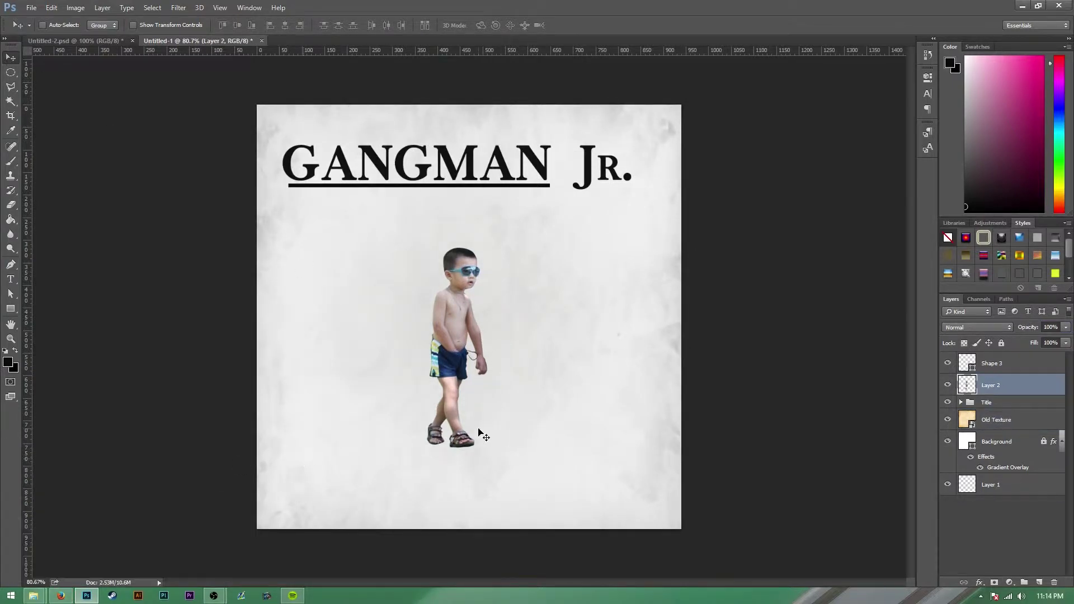
right_click(995, 390)
Clip a Black & White adjustment to the boy and give him a 1 px stroke
click(989, 223)
click(989, 261)
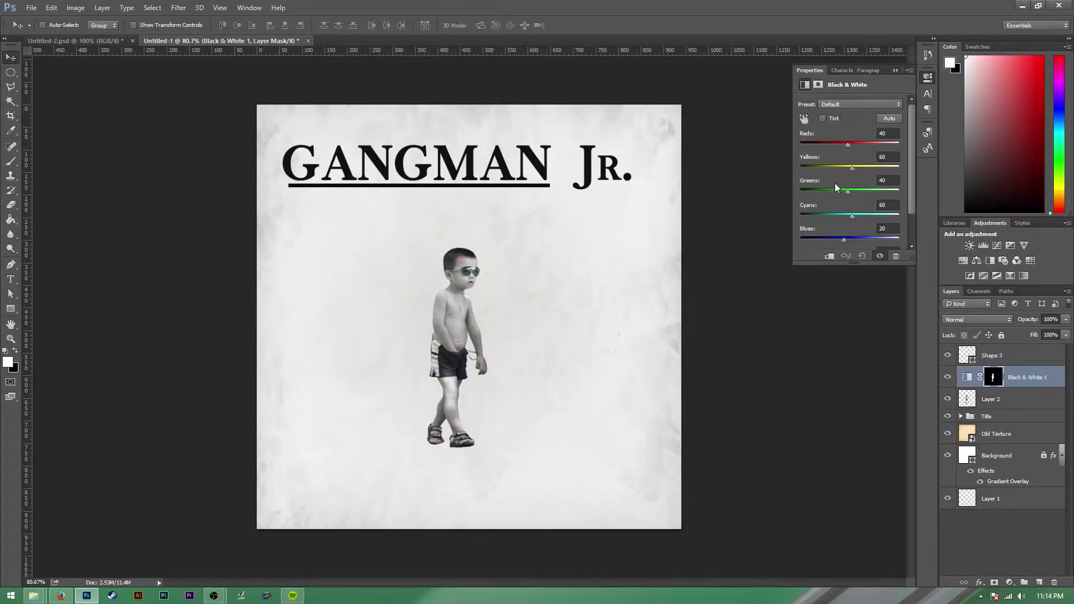
double_click(967, 398)
click(693, 255)
click(831, 223)
mouse_move(816, 213)
mouse_down()
mouse_move(829, 213)
mouse_move(816, 213)
mouse_up()
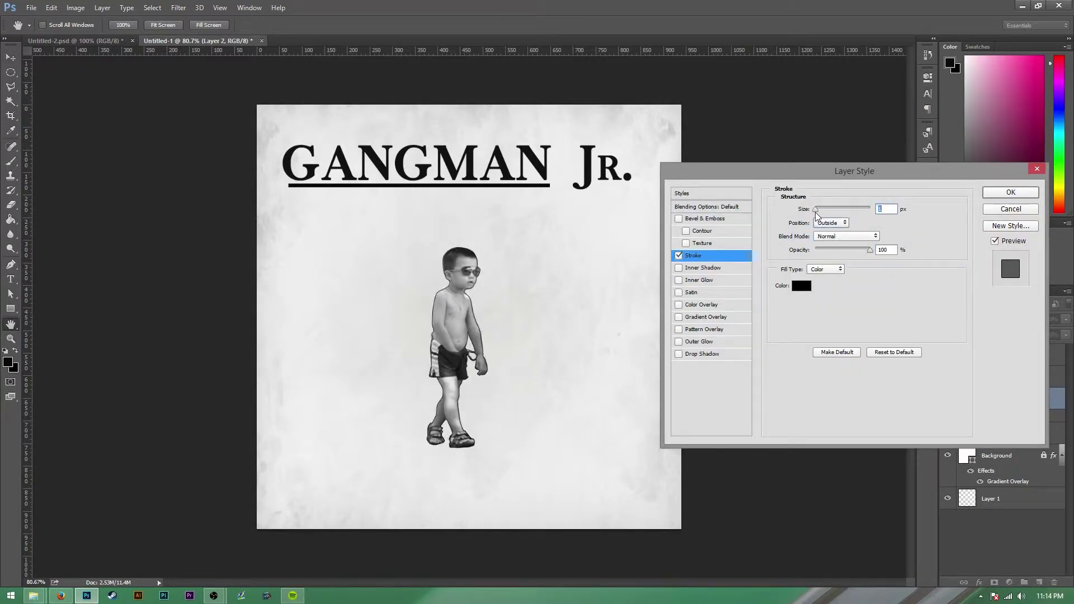
Add a drop shadow with a large distance to the boy's left and apply the styles
click(702, 354)
drag(817, 287, 859, 258)
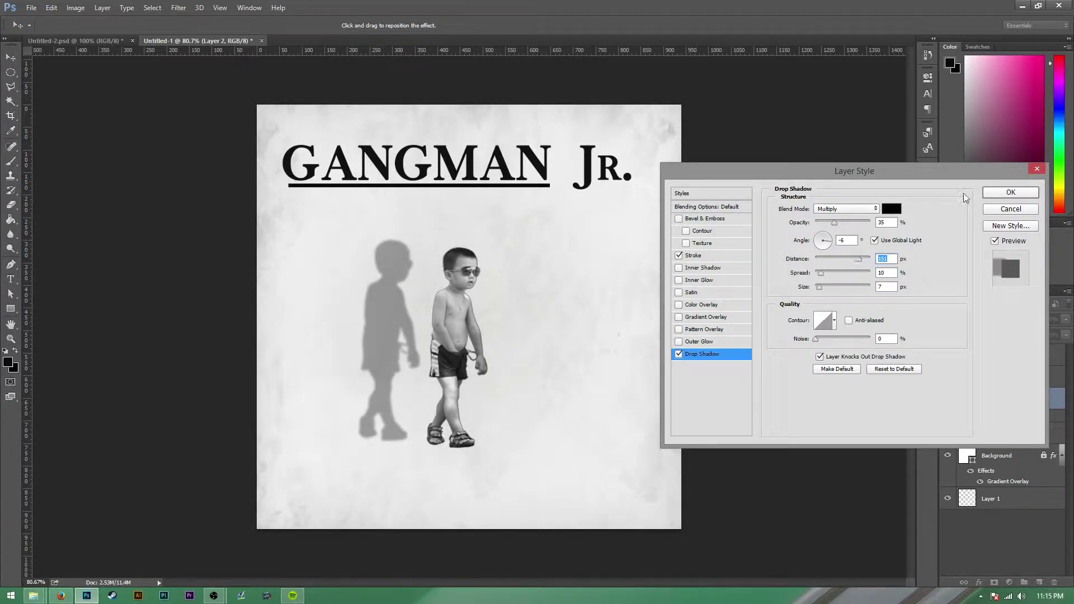
click(1010, 192)
right_click(978, 399)
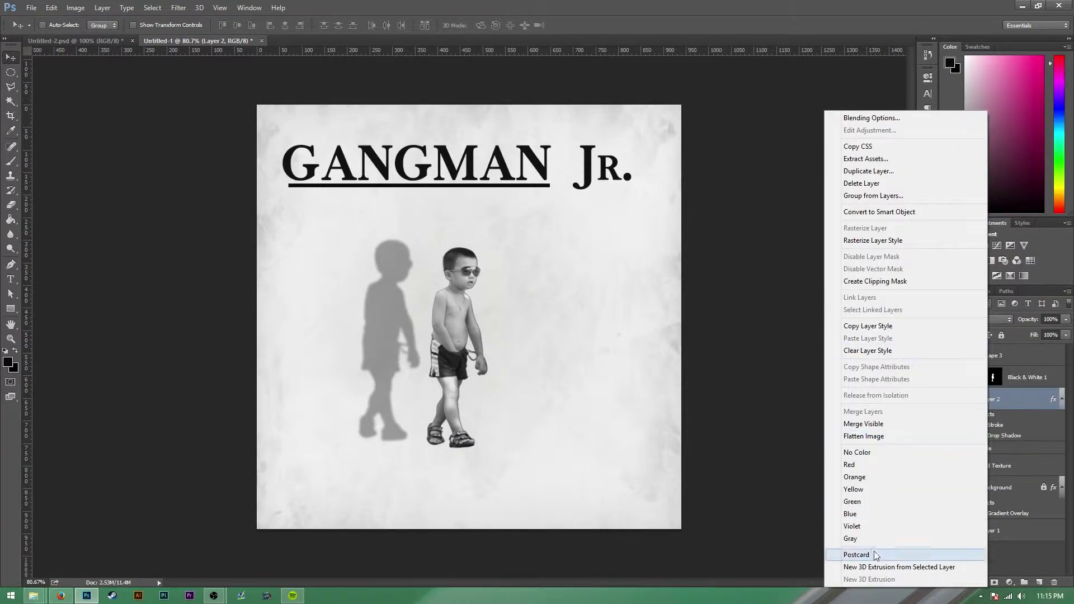
Split the effects into layers and duplicate the drop shadow into clones on both sides of the boy
right_click(1053, 399)
click(984, 383)
click(1010, 465)
key(ctrl+j)
mouse_move(419, 335)
mouse_down()
mouse_move(559, 335)
mouse_move(620, 319)
mouse_up()
drag(392, 282, 315, 268)
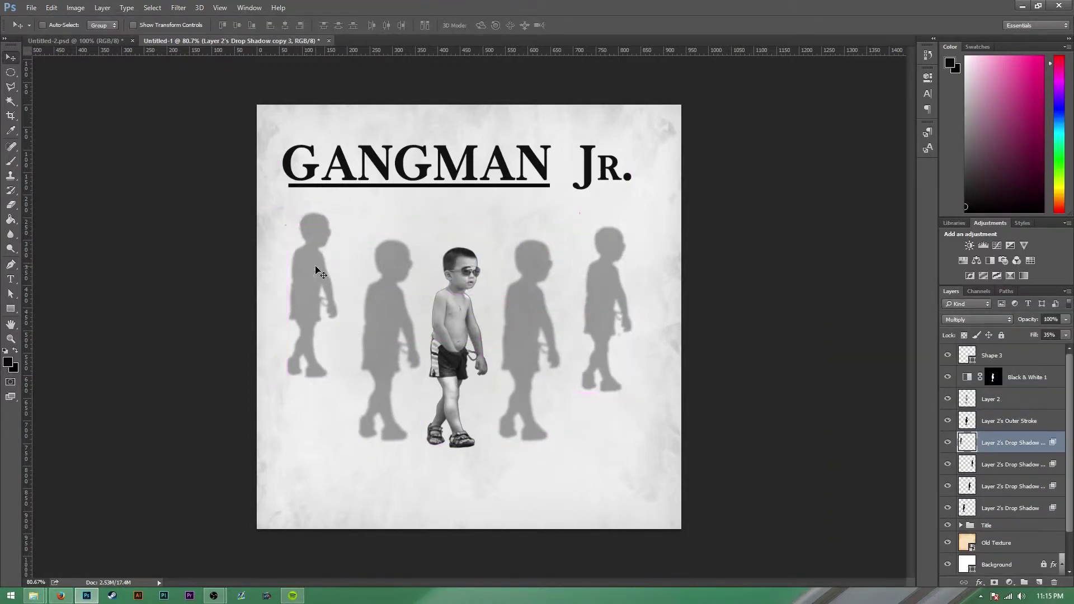
Space the four shadow clones evenly; set the outer pair to 19% and the inner pair to 37% opacity
shift+click(1003, 510)
click(338, 25)
click(1006, 421)
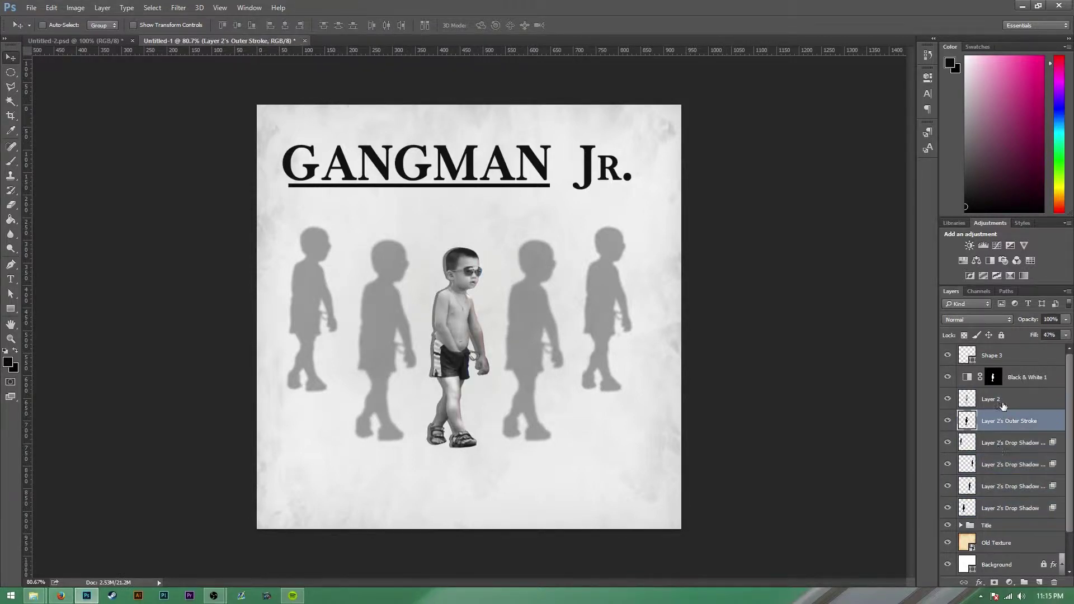
click(996, 443)
shift+click(1001, 464)
drag(1040, 320, 1027, 321)
click(1001, 486)
shift+click(1001, 508)
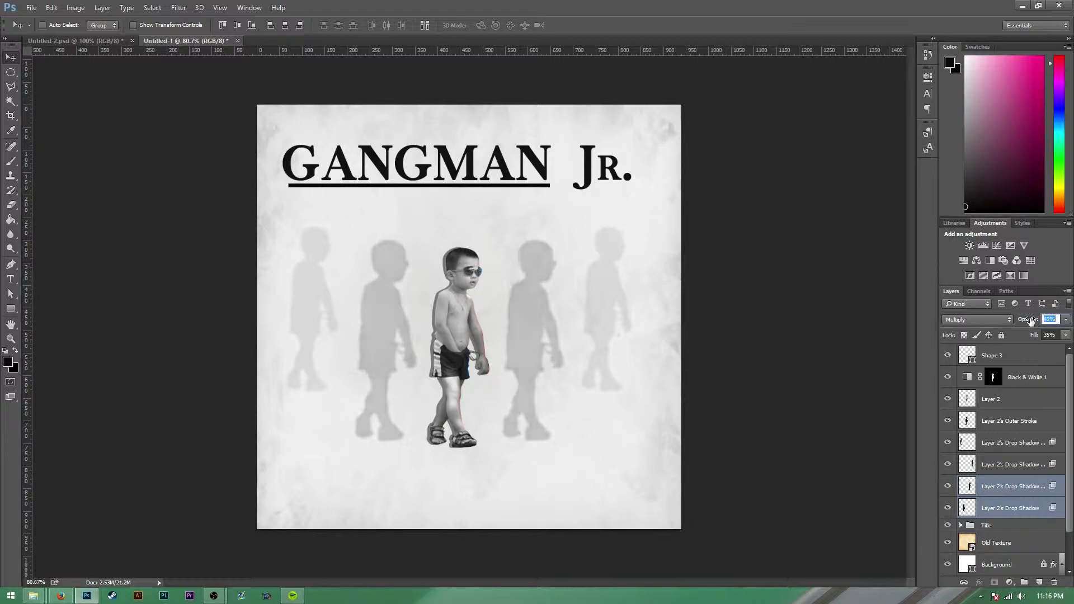
Select the stroke layer and start a new text line lower on the cover
click(1024, 421)
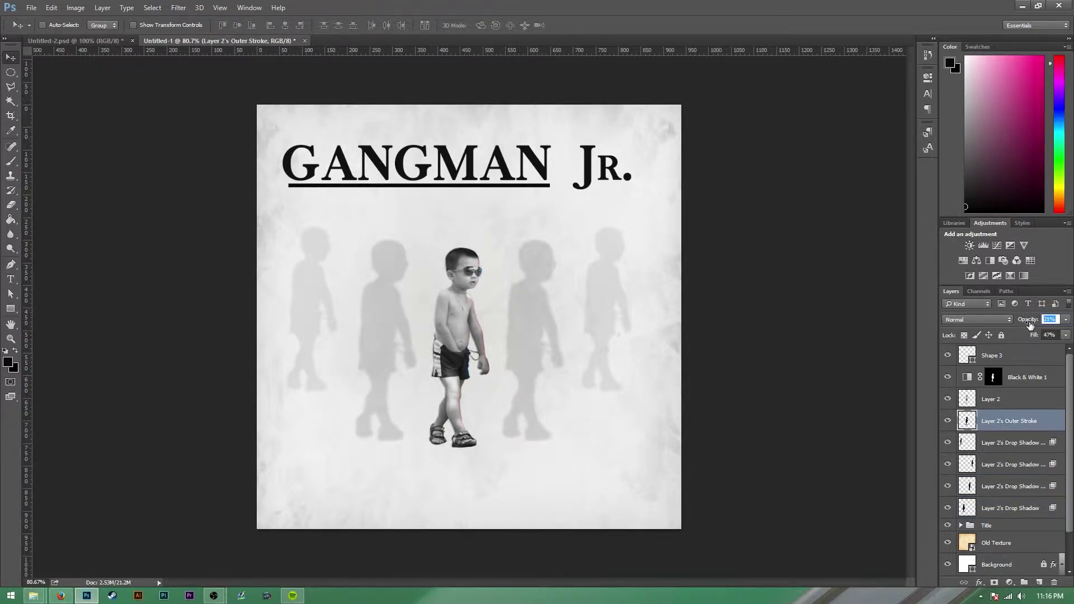
key(t)
click(328, 491)
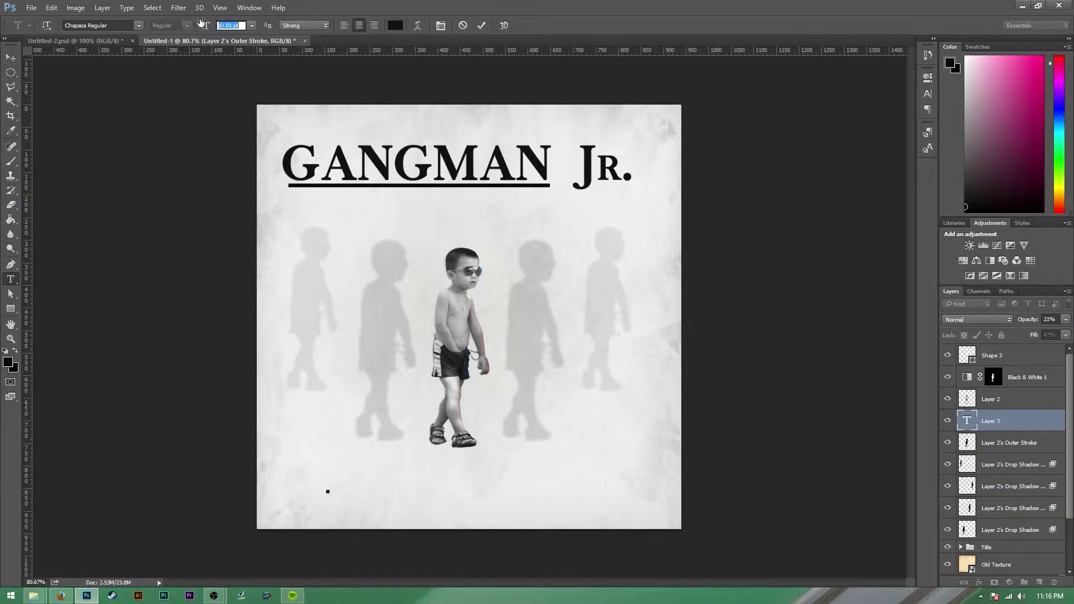
Type 'Me and My Homies', then enlarge it and move it to the centre
text(Me and My Hom)
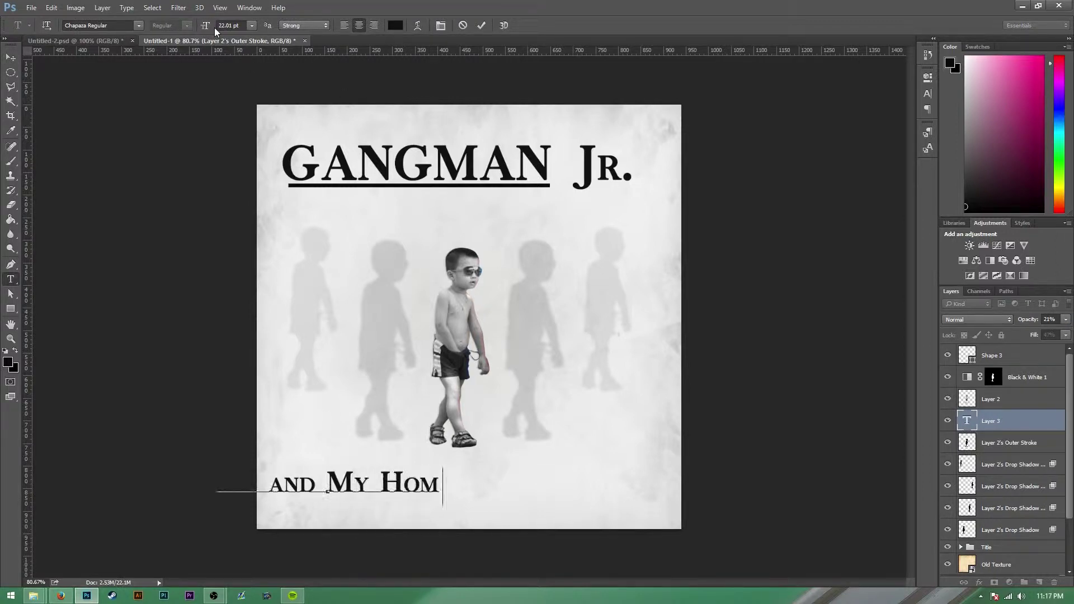
text(ies)
key(ctrl+Return)
key(v)
mouse_move(373, 480)
mouse_down()
mouse_move(547, 489)
mouse_move(633, 462)
mouse_up()
key(ctrl+t)
key(Return)
Raise the boy slightly, add a centre guide, and align the Title, Group 1 and subtitle
scroll(947, 470, down, 3)
click(951, 480)
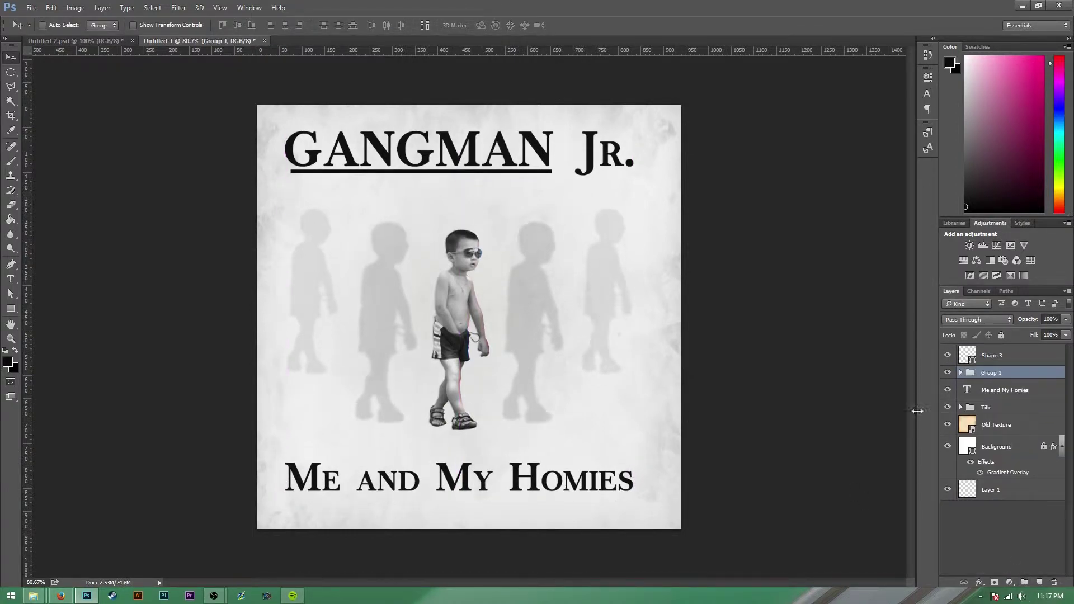
drag(582, 475, 587, 462)
drag(619, 154, 461, 123)
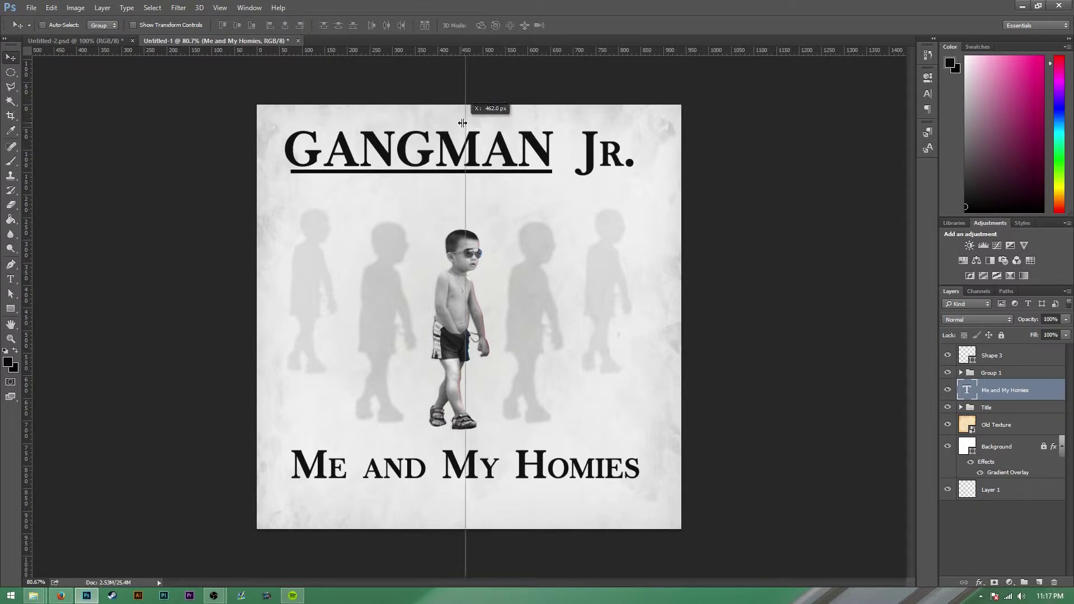
shift+click(991, 372)
shift+click(986, 407)
drag(524, 229, 528, 234)
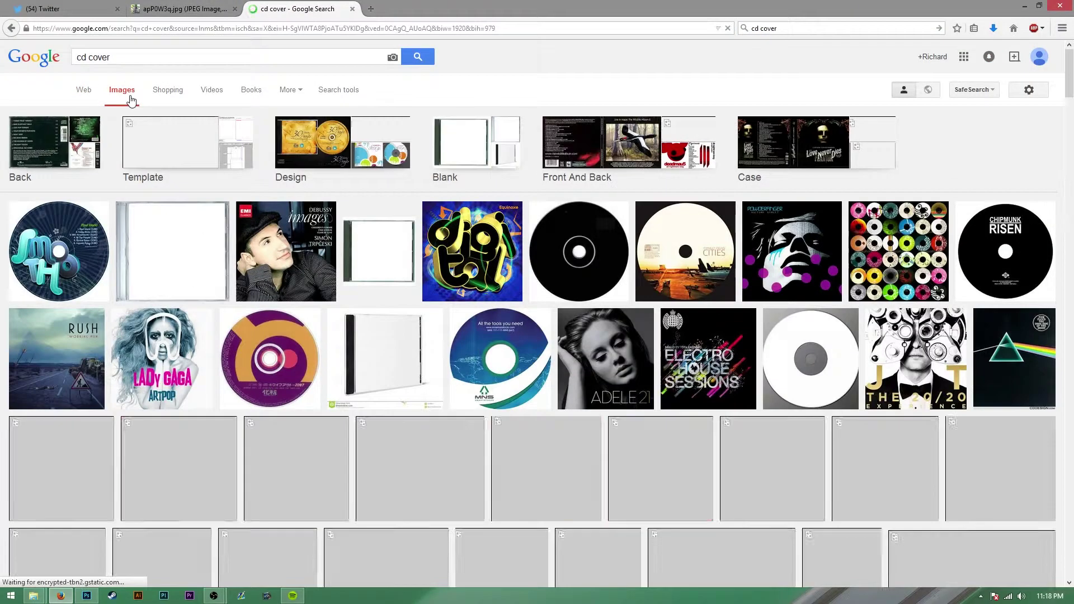
Change the Google search from 'cd cover' to 'music rating' and show image results
scroll(390, 302, down, 8)
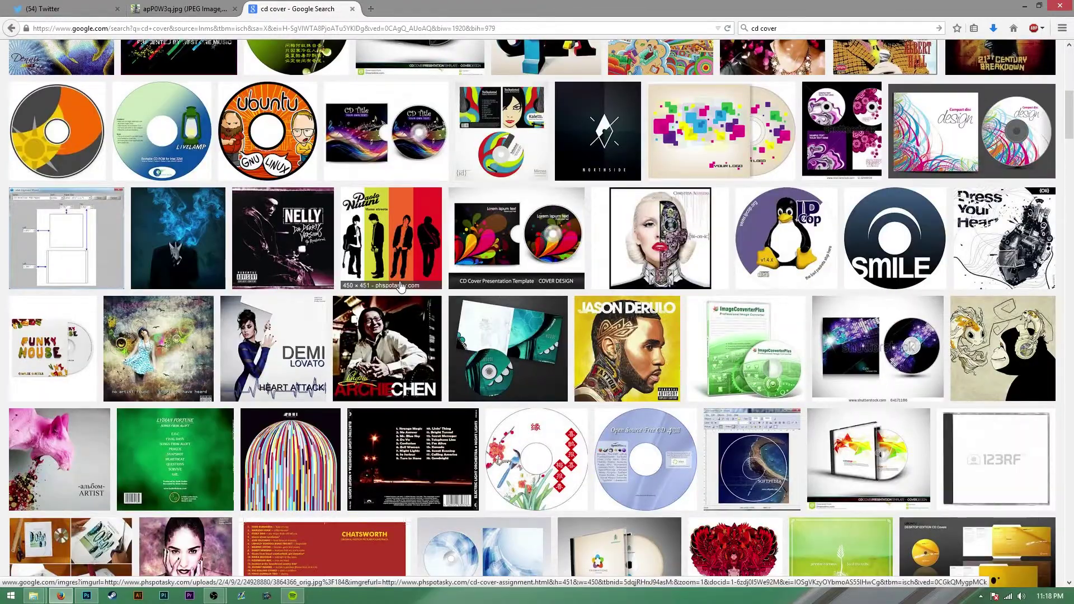
scroll(400, 286, up, 8)
double_click(93, 58)
text(rating)
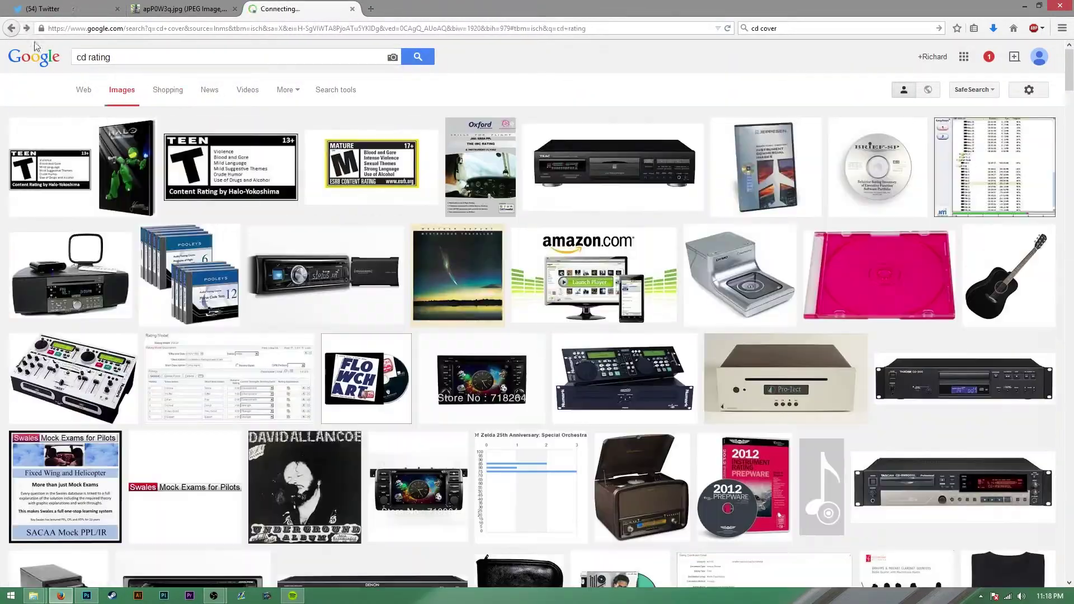
click(83, 89)
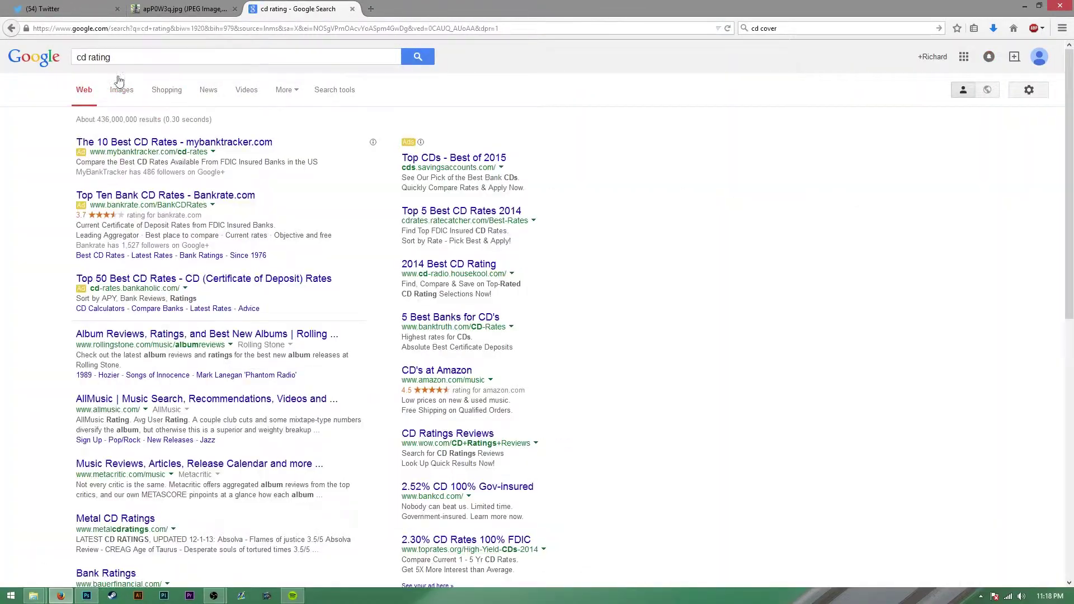
text(music)
key(Return)
click(156, 90)
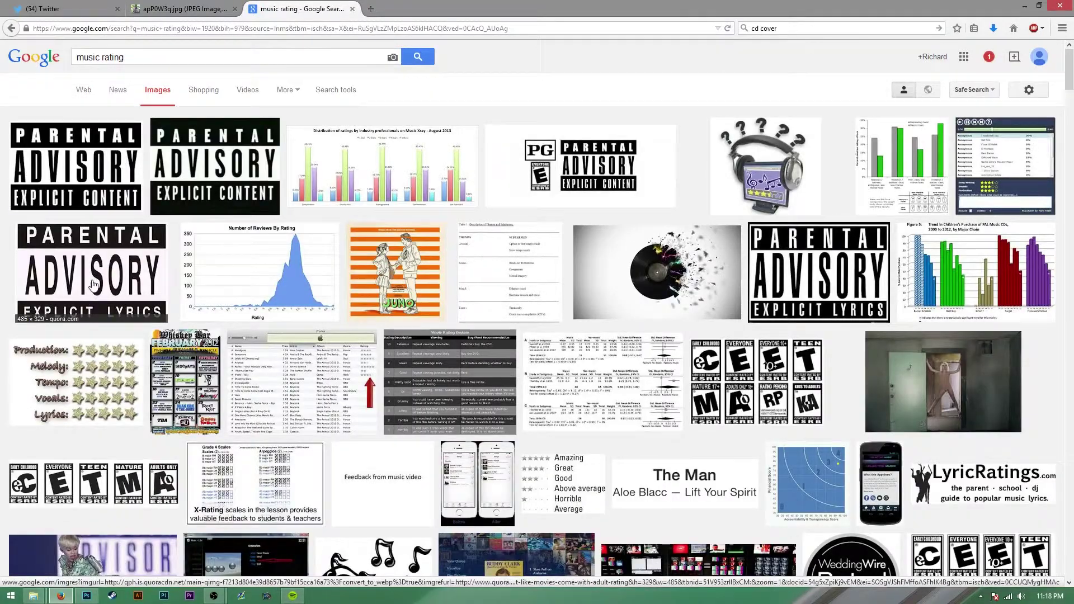
Preview the Parental Advisory results and open the Explicit Lyrics label at full size for copying
click(90, 268)
click(818, 101)
click(92, 101)
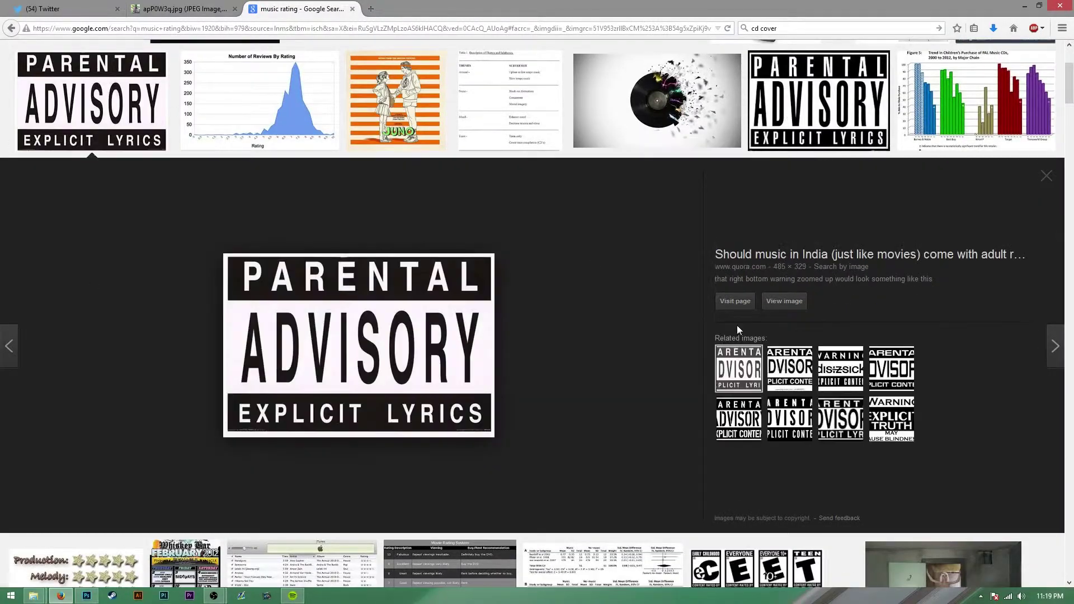
click(784, 301)
right_click(521, 288)
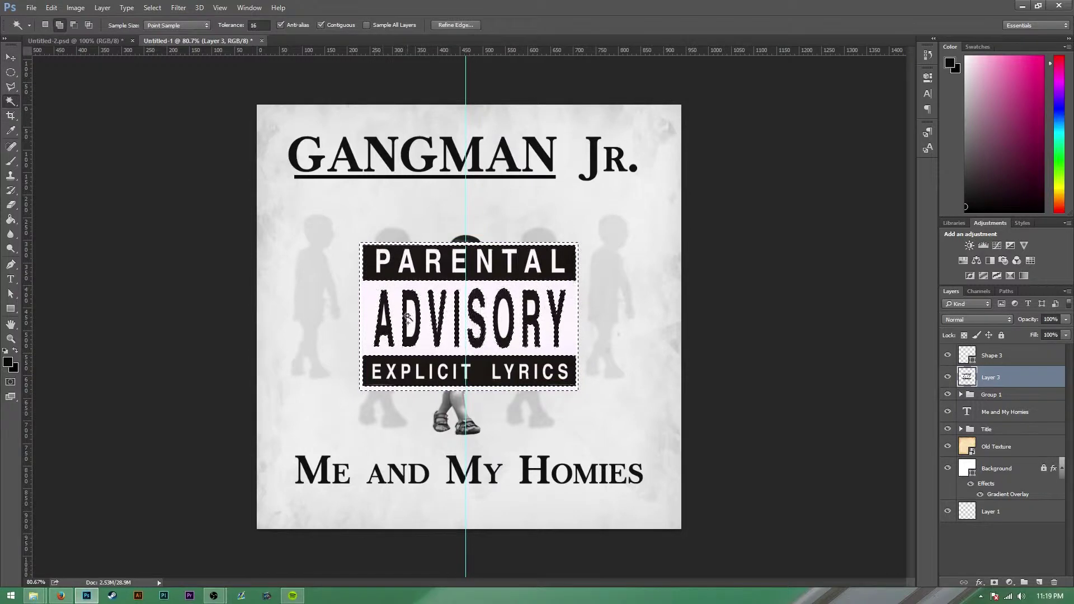
Delete the label's white background and shrink the label into the bottom-left corner
key(Delete)
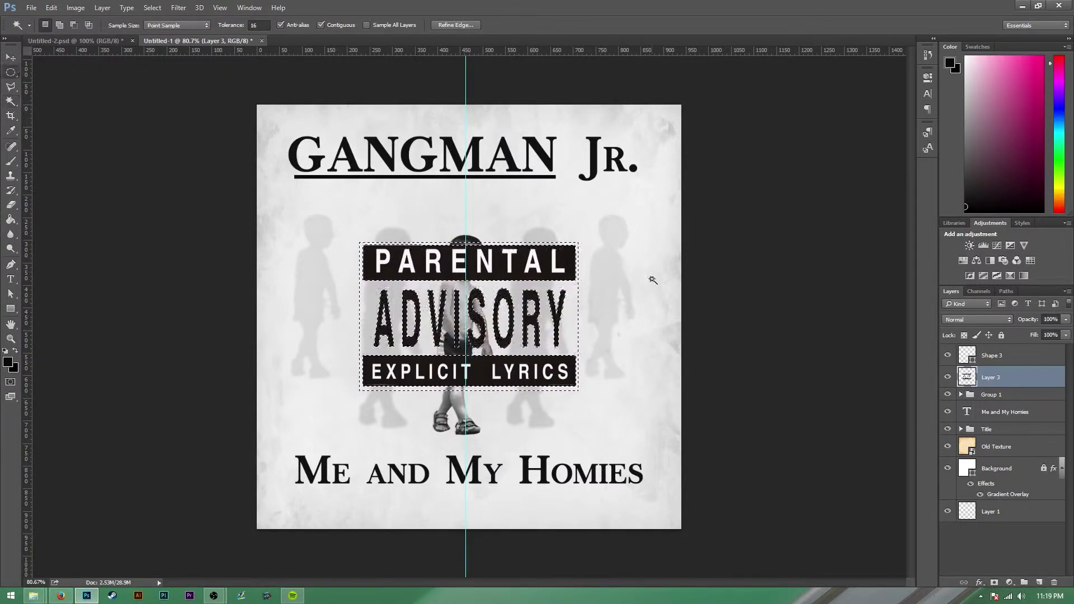
key(ctrl+d)
key(v)
drag(457, 279, 435, 317)
drag(324, 445, 293, 505)
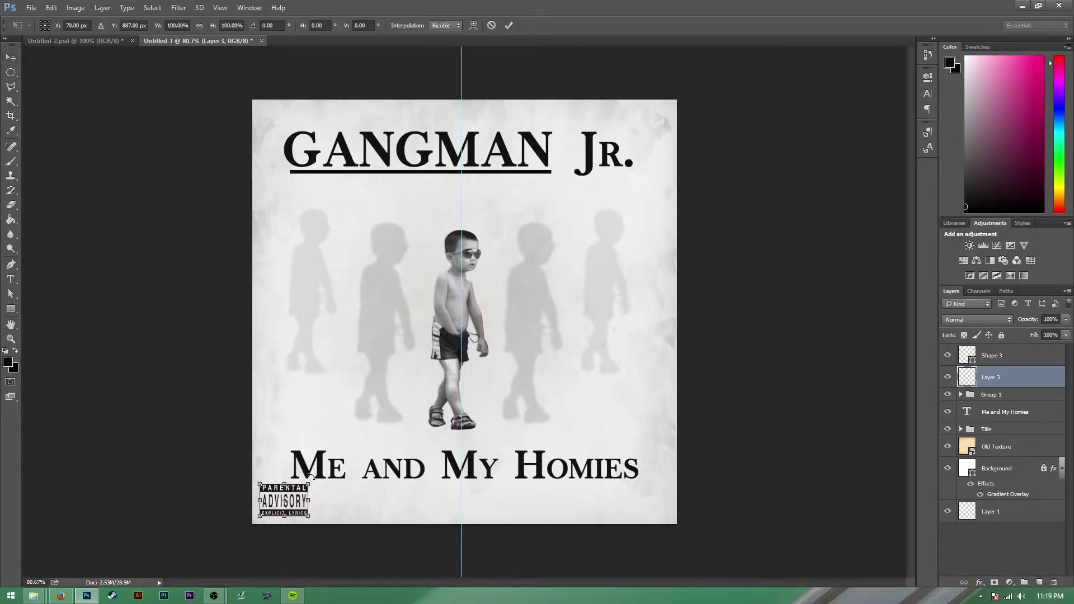
click(61, 595)
Search 'universal records' and open a black Universal logo at full size
text(universal records)
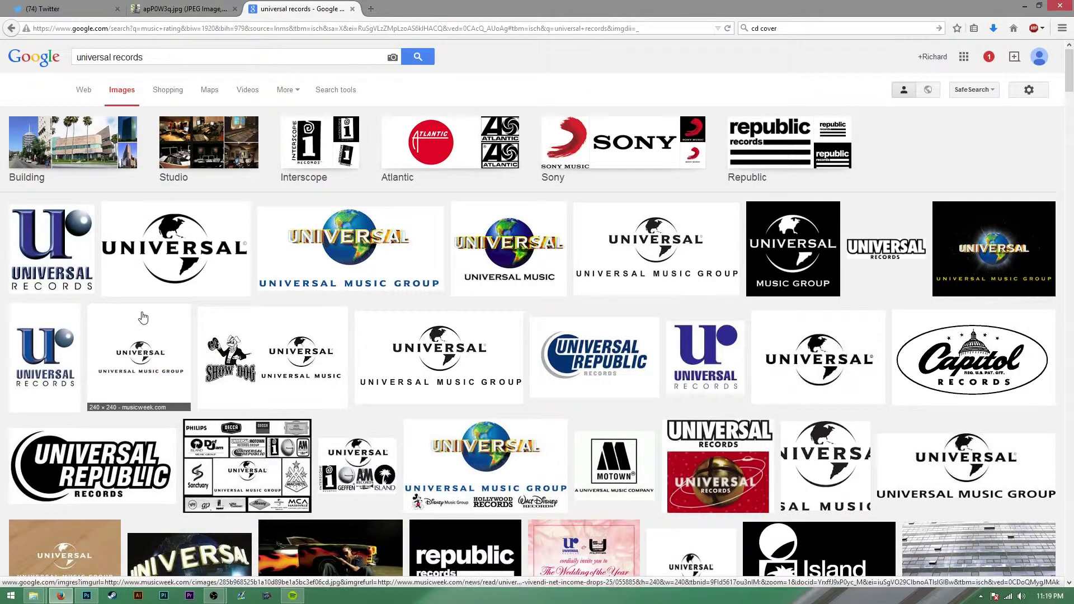
click(139, 313)
click(312, 391)
Remove the logo's white box and scale it down into the cover's bottom-right corner
key(m)
scroll(453, 307, up, 5)
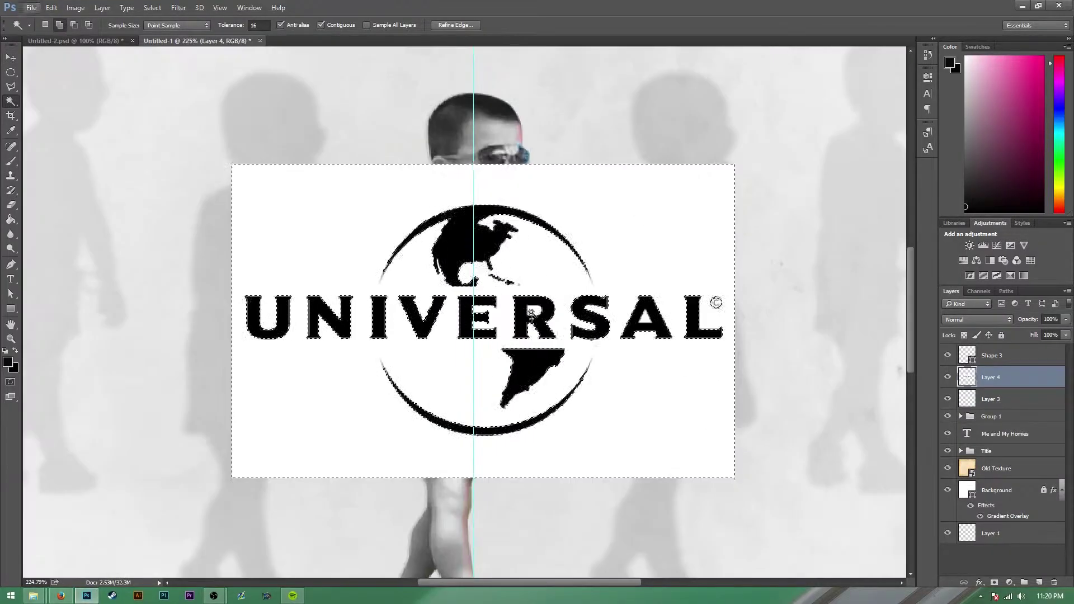
scroll(736, 208, down, 4)
key(v)
key(ctrl+t)
mouse_move(431, 311)
mouse_down()
mouse_move(376, 460)
mouse_move(358, 470)
mouse_move(689, 462)
mouse_up()
key(Return)
Start a 10 pt text line below the subtitle listing Real Gangman, Jay Z and J. Cole
key(t)
click(365, 476)
click(208, 25)
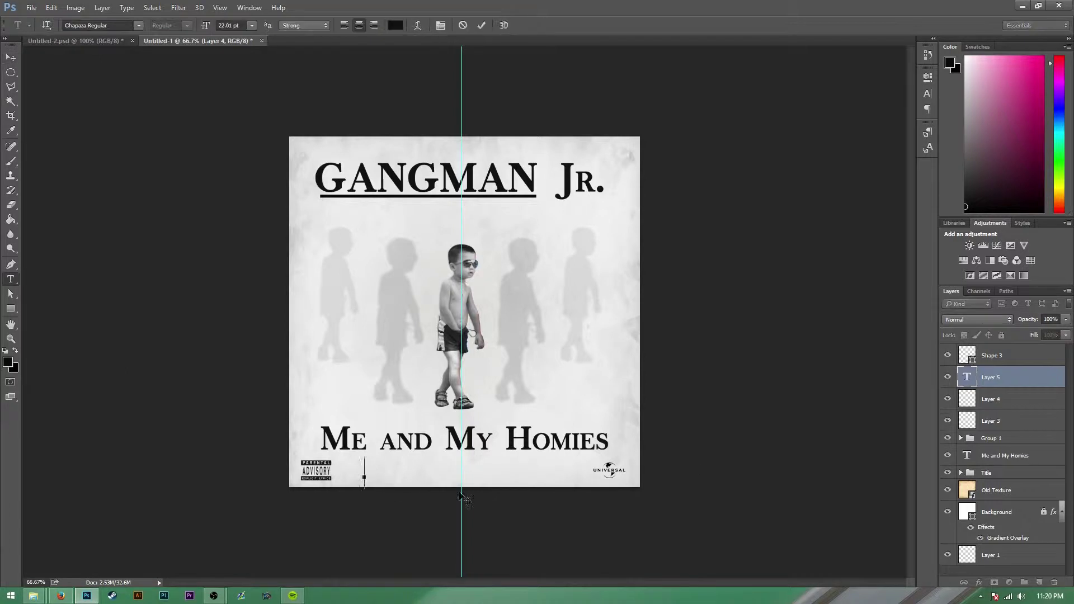
text(10)
key(Return)
text(The Real Gangman, Jay Z, J. Cole)
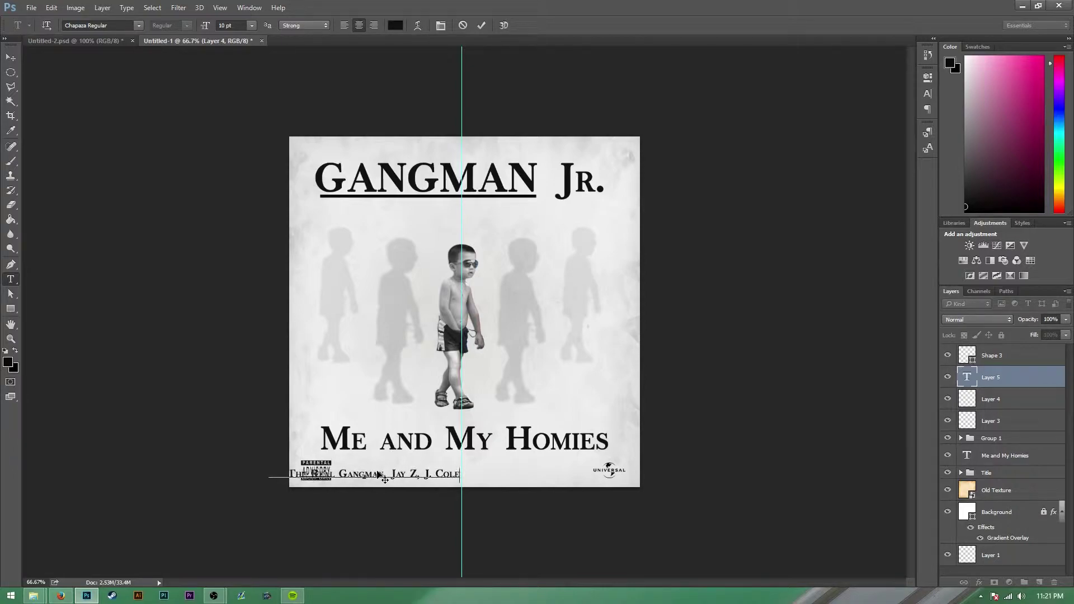
Extend the credits with G Eazy and Katy Perry, fixing the misspelled name
click(61, 596)
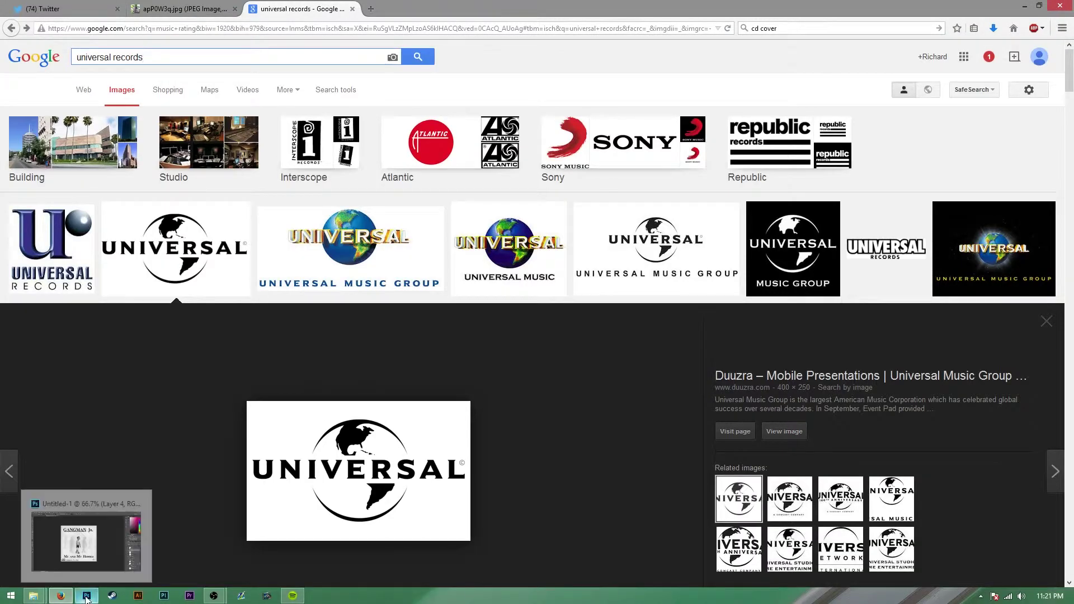
click(87, 595)
text(, G Ezzy)
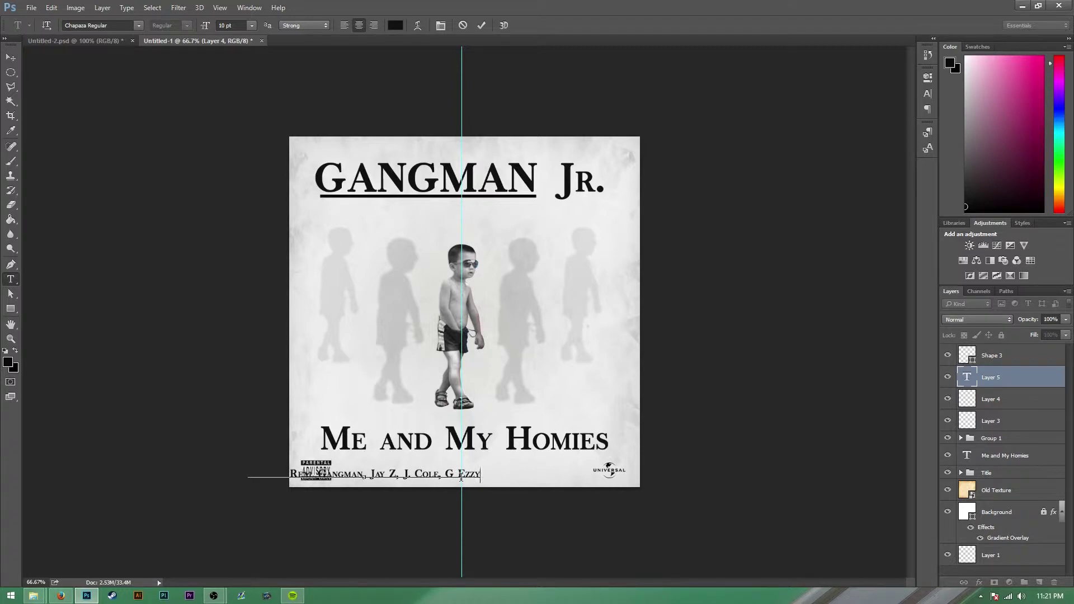
click(292, 596)
key(BackSpace)
key(BackSpace)
key(BackSpace)
text(azy, and Katy Perry)
key(ctrl+Return)
Shrink the credit line to about half size and centre it under the subtitle
key(ctrl+t)
mouse_move(291, 481)
mouse_down()
mouse_move(465, 460)
mouse_move(440, 459)
mouse_up()
key(Return)
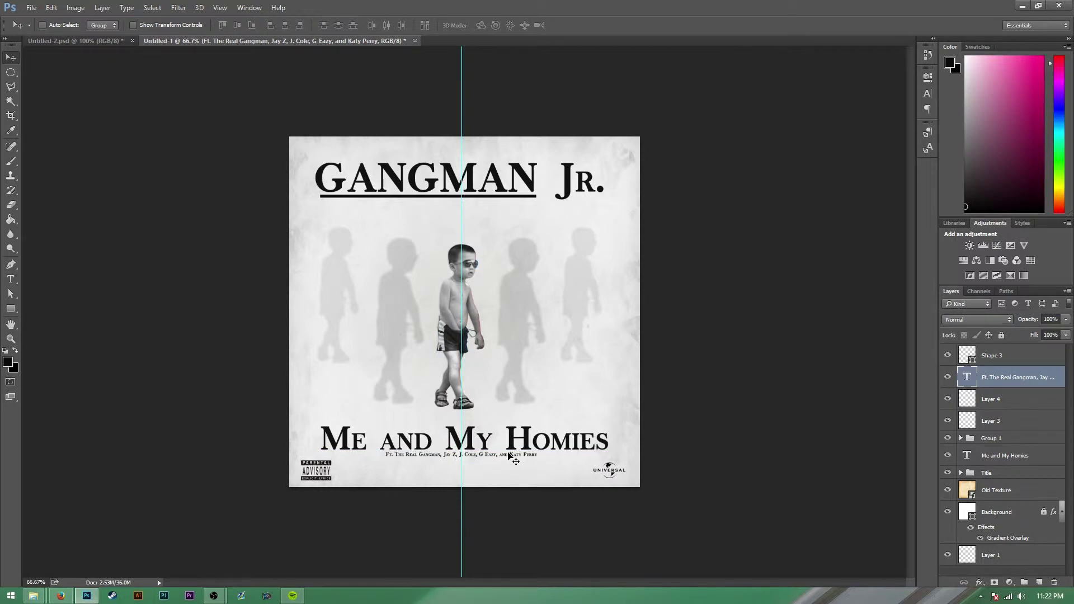
Duplicate the Old Texture layer and shift the copy across the canvas
right_click(995, 490)
click(855, 133)
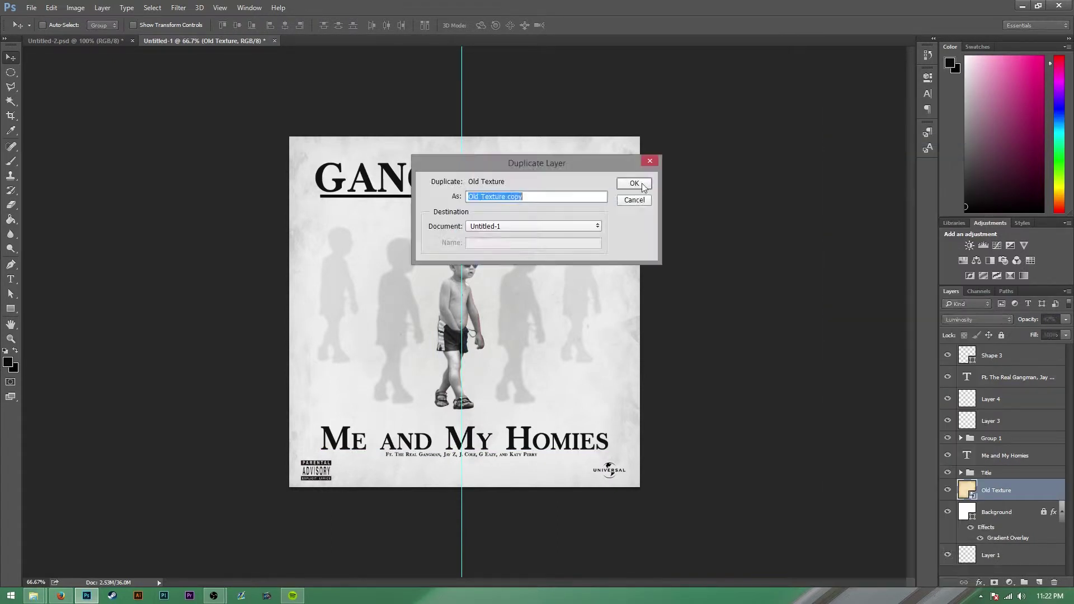
key(Return)
mouse_move(575, 219)
mouse_down()
mouse_move(556, 289)
mouse_move(572, 211)
mouse_up()
Select two shadow clones inside Group 1 and lower their opacity to 26%
click(961, 439)
click(1018, 520)
scroll(1007, 503, down, 1)
shift+click(1018, 521)
drag(1028, 319, 1025, 319)
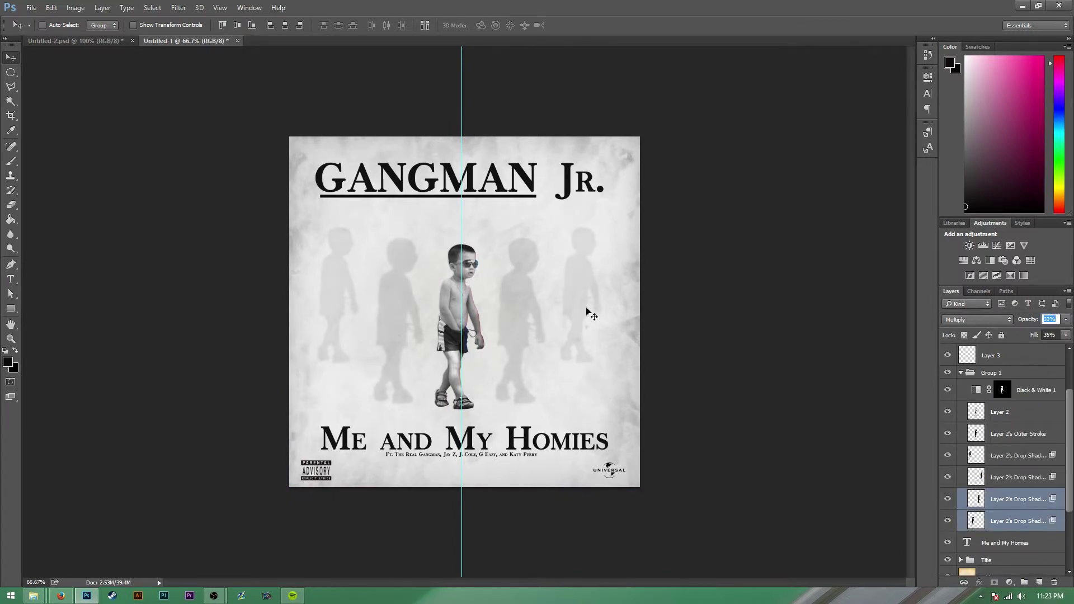
click(292, 595)
key(alt+Tab)
scroll(1015, 466, up, 2)
Collapse Group 1 and select the advisory label and Universal logo layers
click(961, 426)
click(1015, 411)
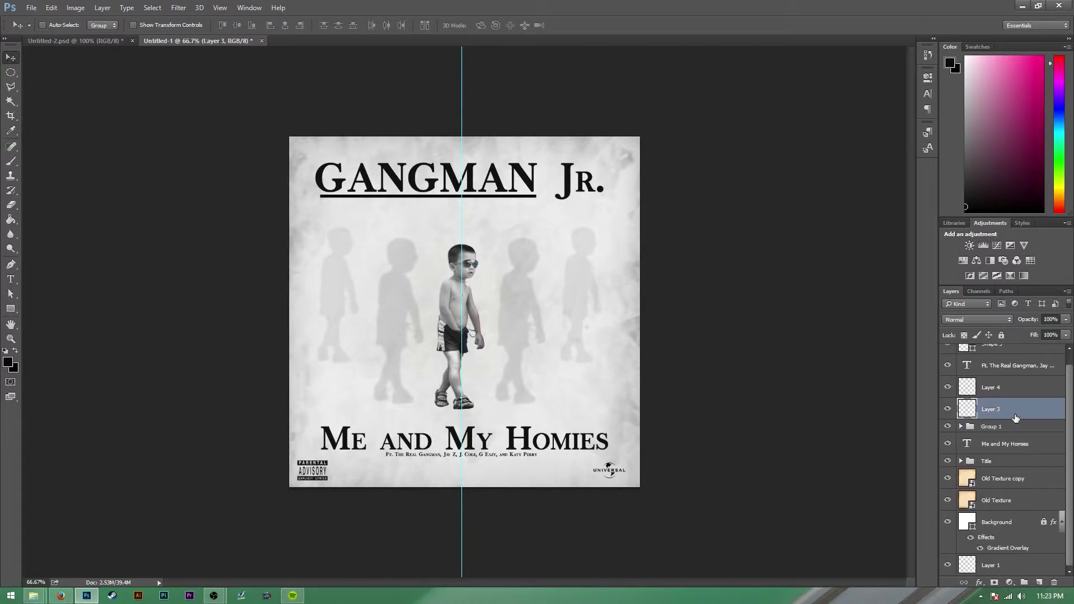
click(1012, 392)
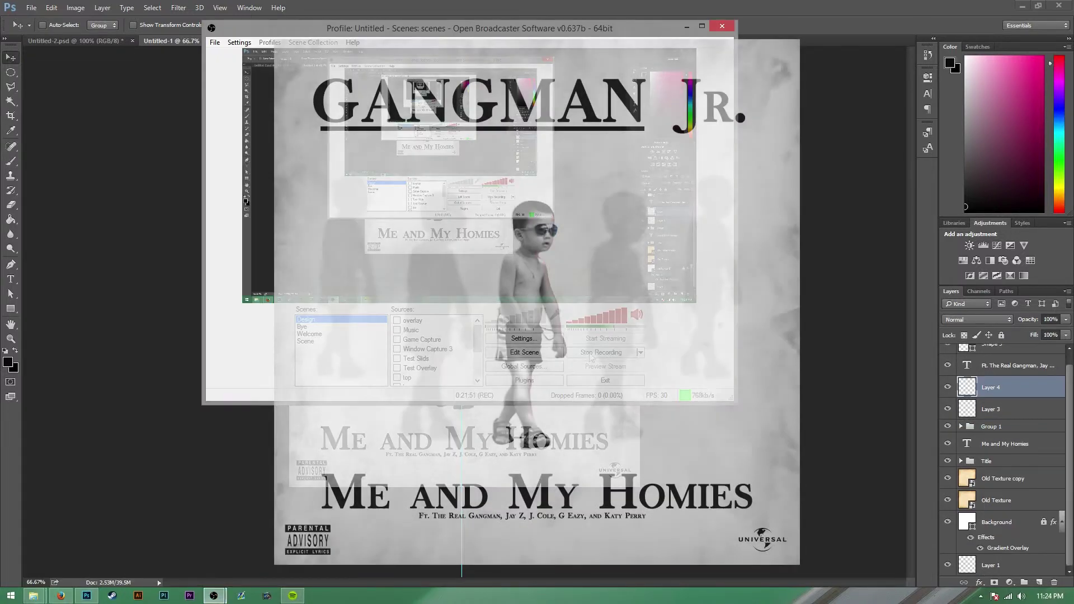